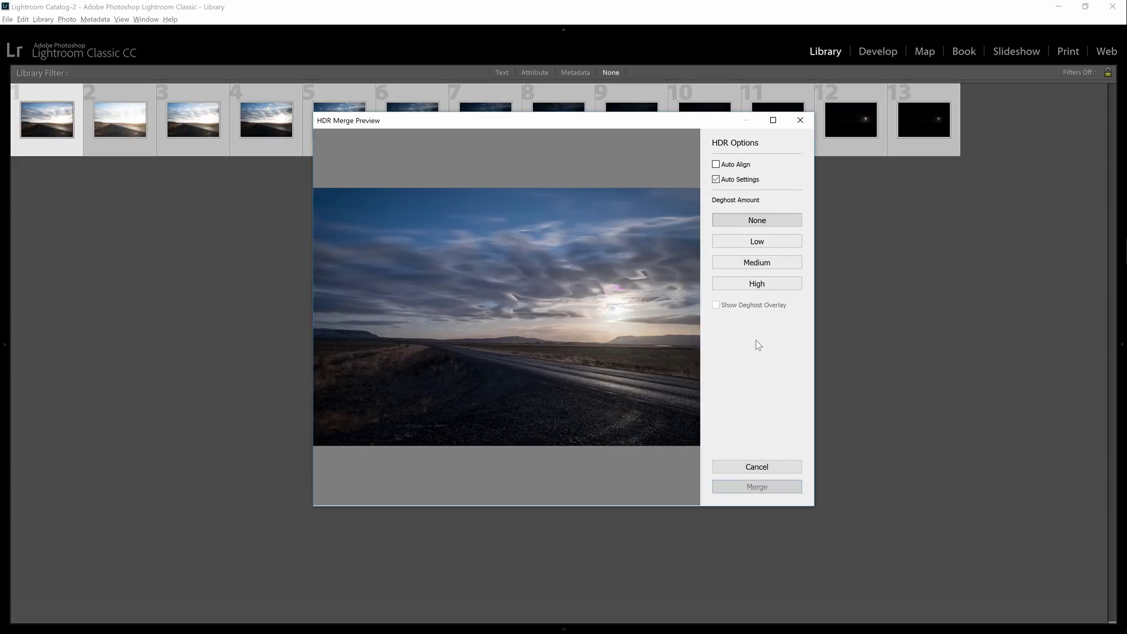
- Set the Lightroom HDR Merge Preview's Deghost Amount to Low
click(763, 242)
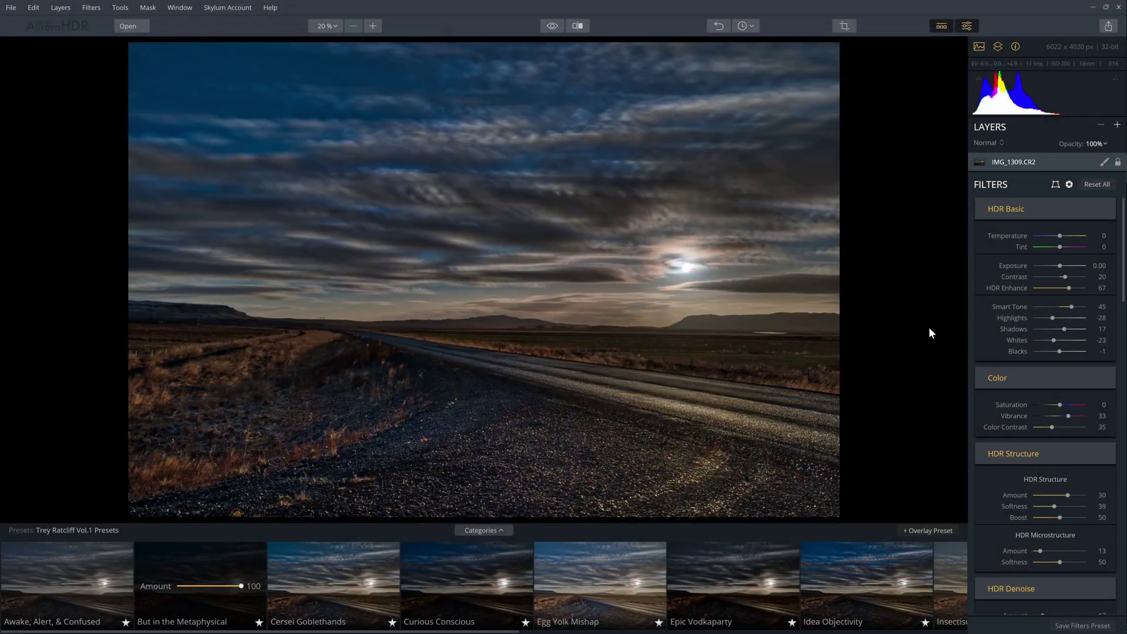
- Fine-tune Exposure (1.61), HDR Structure (20) and HDR Microstructure (19) on the merged road image
drag(1048, 267, 1064, 267)
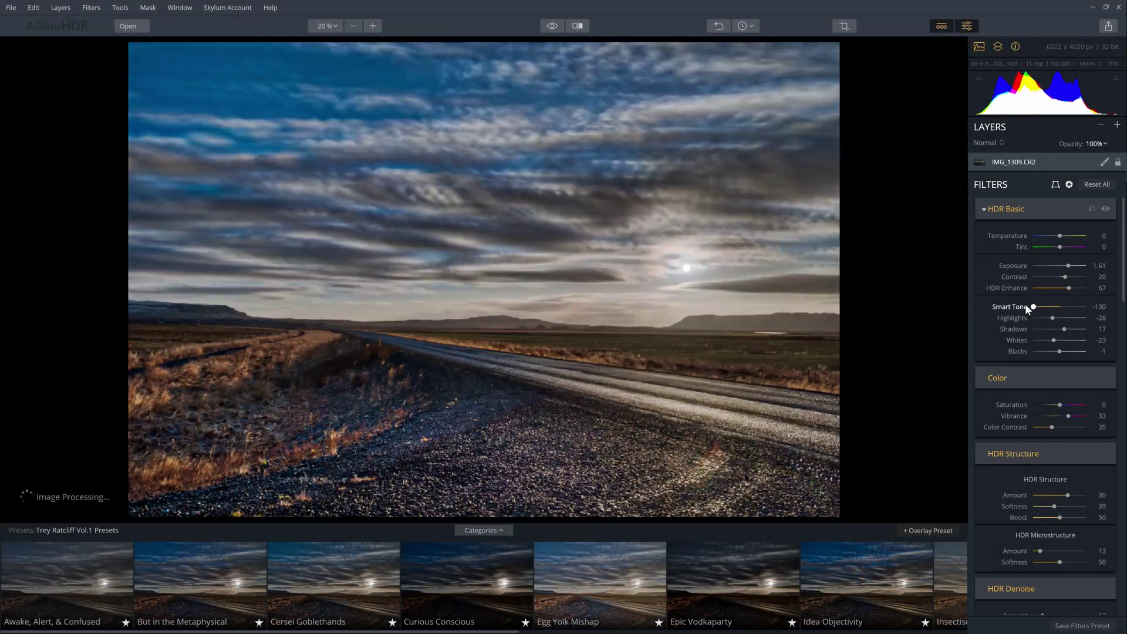
scroll(1070, 360, down, 3)
drag(1068, 356, 1066, 356)
drag(1040, 410, 1044, 409)
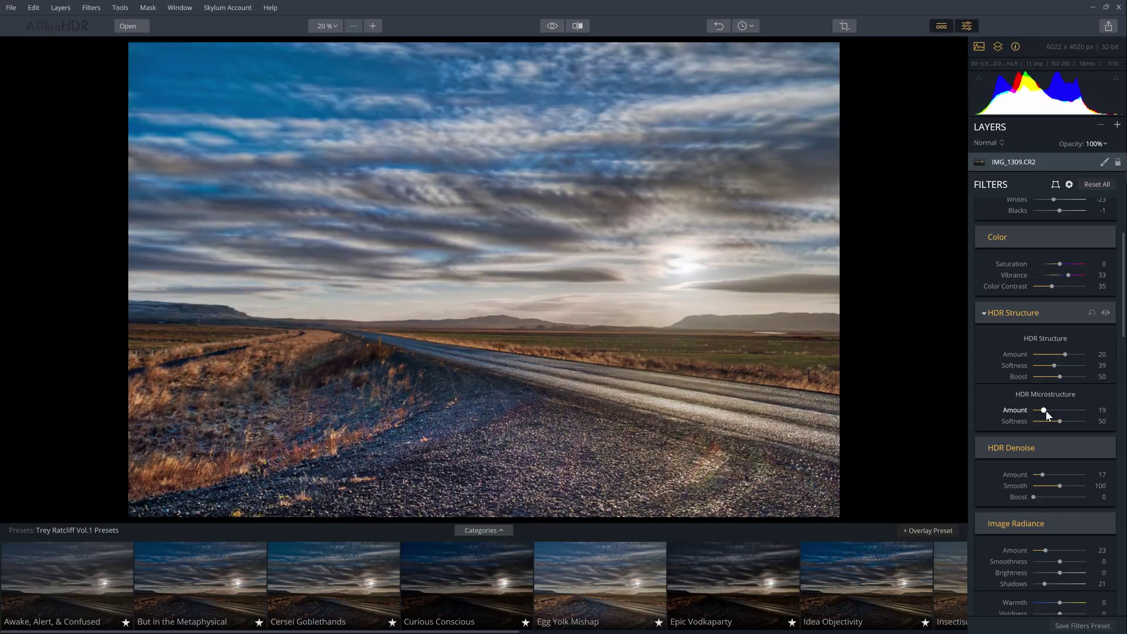
scroll(1040, 368, down, 3)
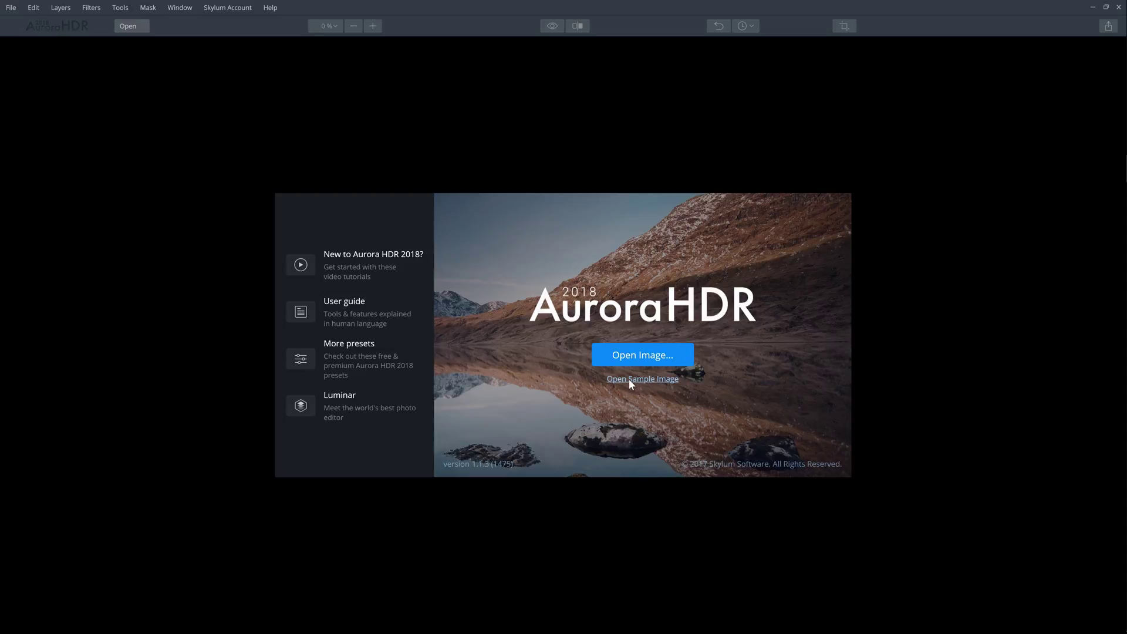
- Bring up the file browser, enlarge it, and select IMG_1304 and IMG_1305
click(644, 360)
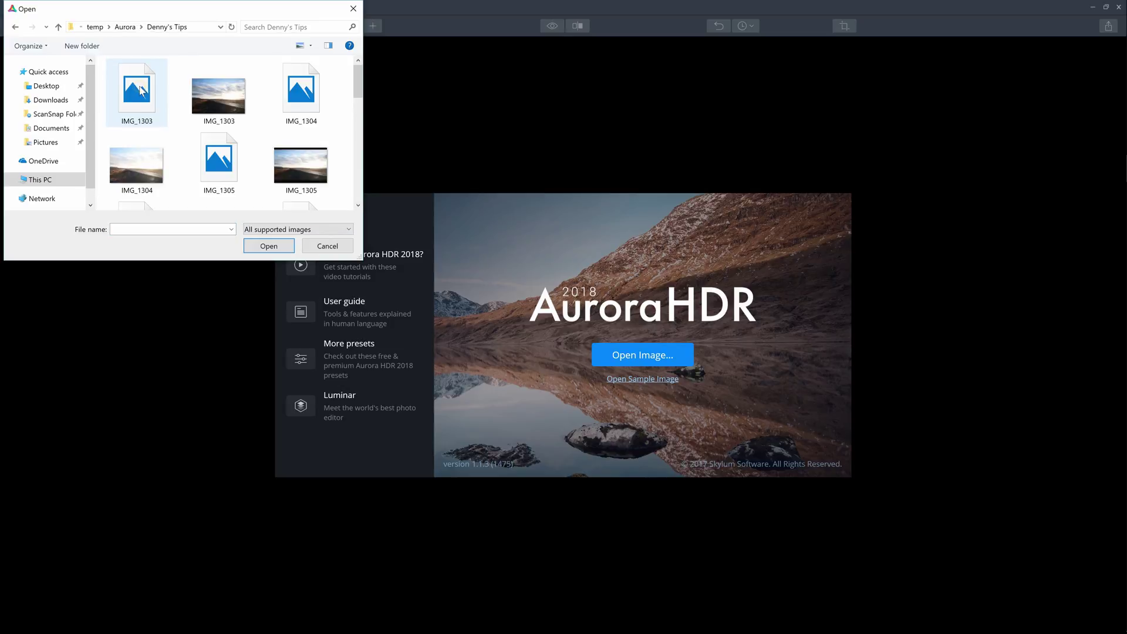
drag(365, 259, 530, 409)
ctrl+click(275, 94)
ctrl+click(405, 96)
- Add the remaining brackets through IMG_1315 to the selection and open them
key(ctrl+Right)
key(ctrl+Right)
key(ctrl+space)
key(ctrl+Right)
key(ctrl+Right)
key(ctrl+space)
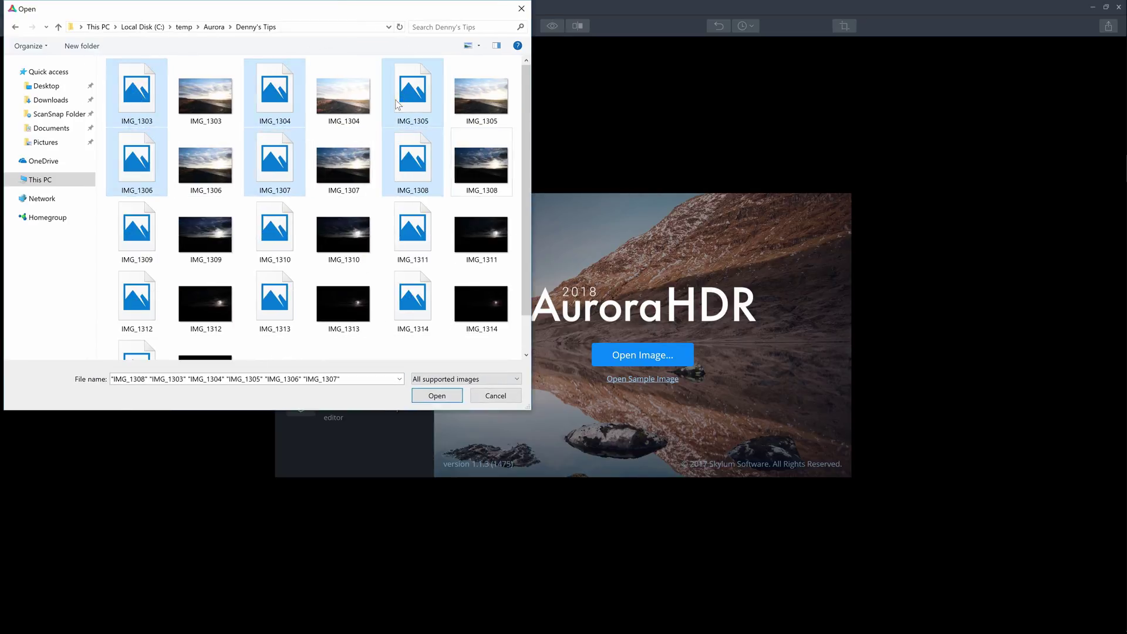
key(ctrl+Right)
key(ctrl+Right)
key(ctrl+space)
key(ctrl+Right)
key(ctrl+Right)
key(ctrl+space)
key(ctrl+Right)
key(ctrl+Right)
key(ctrl+space)
key(ctrl+Right)
key(ctrl+Right)
key(ctrl+space)
key(ctrl+Right)
key(ctrl+Right)
key(ctrl+space)
key(ctrl+Right)
key(ctrl+Right)
key(ctrl+space)
key(ctrl+space)
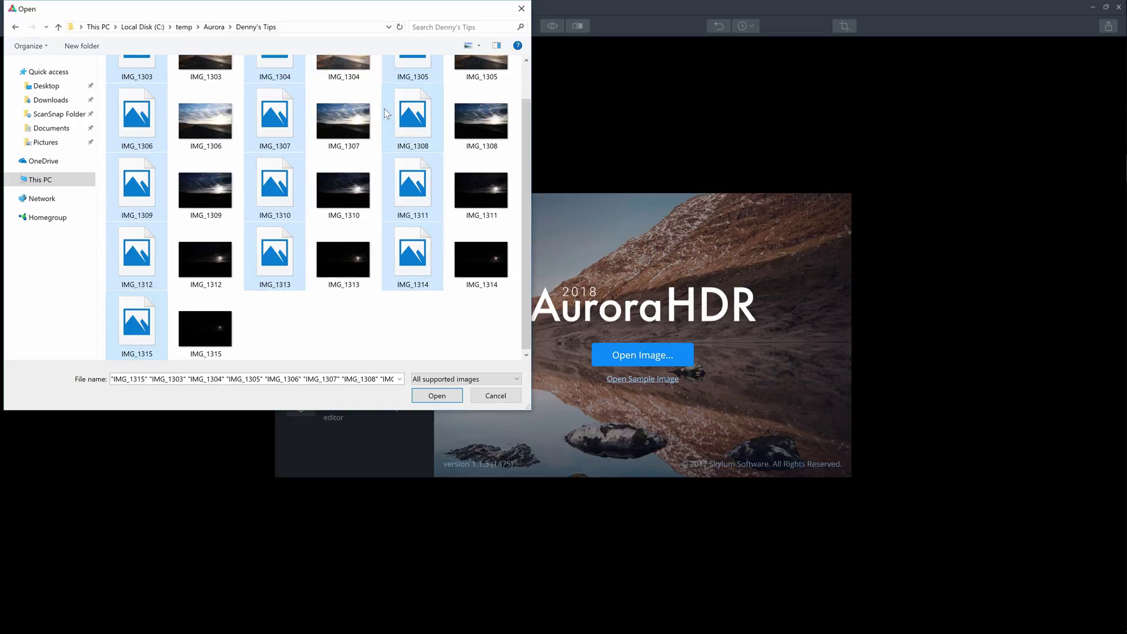
scroll(394, 343, up, 1)
click(447, 397)
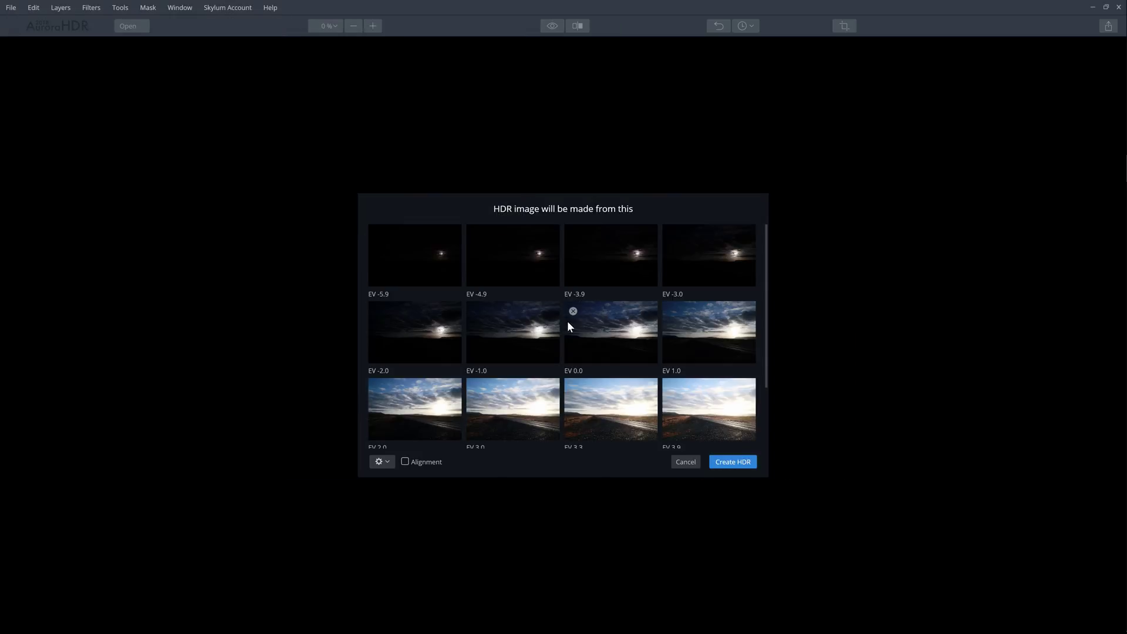
- Remove the EV 3.3 and EV −1.0 brackets from the merge set
scroll(602, 322, down, 3)
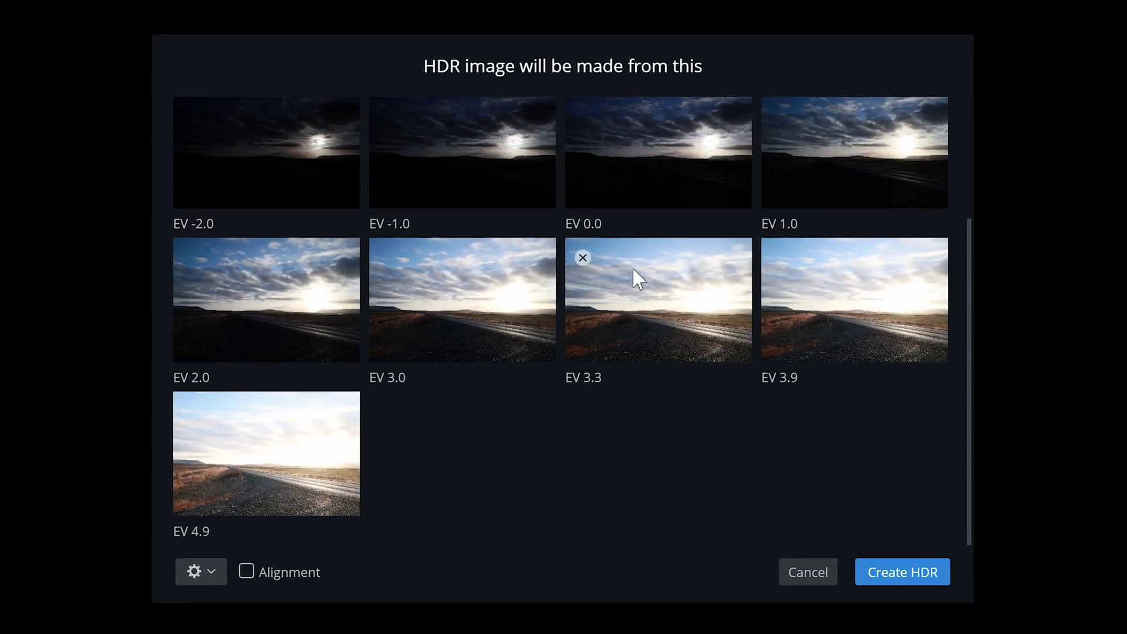
click(582, 257)
click(386, 258)
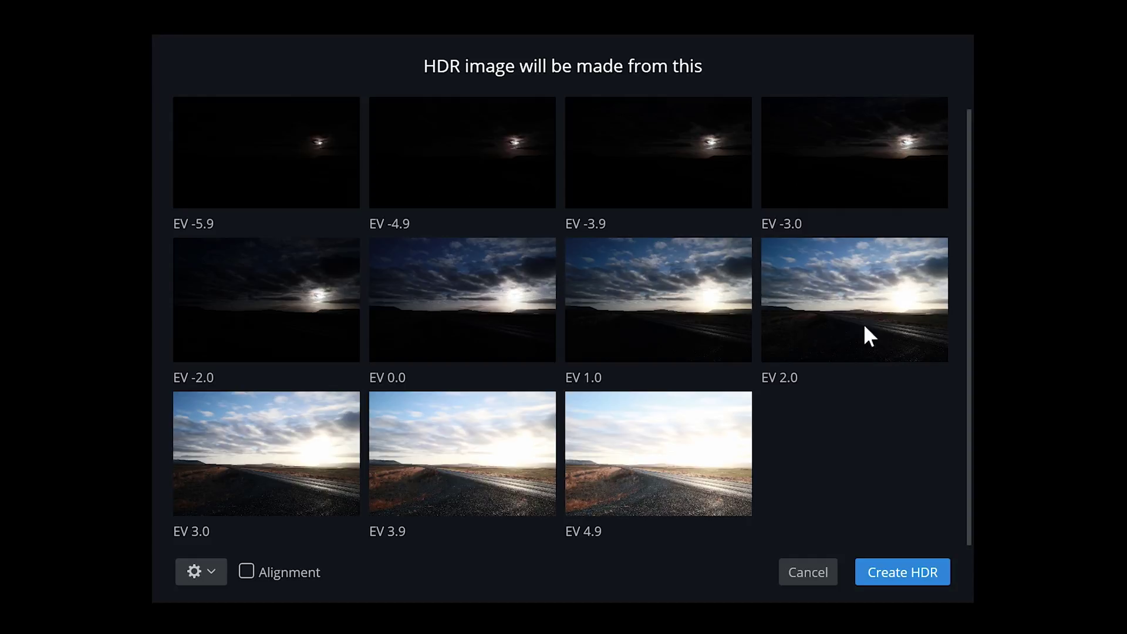
scroll(914, 400, up, 1)
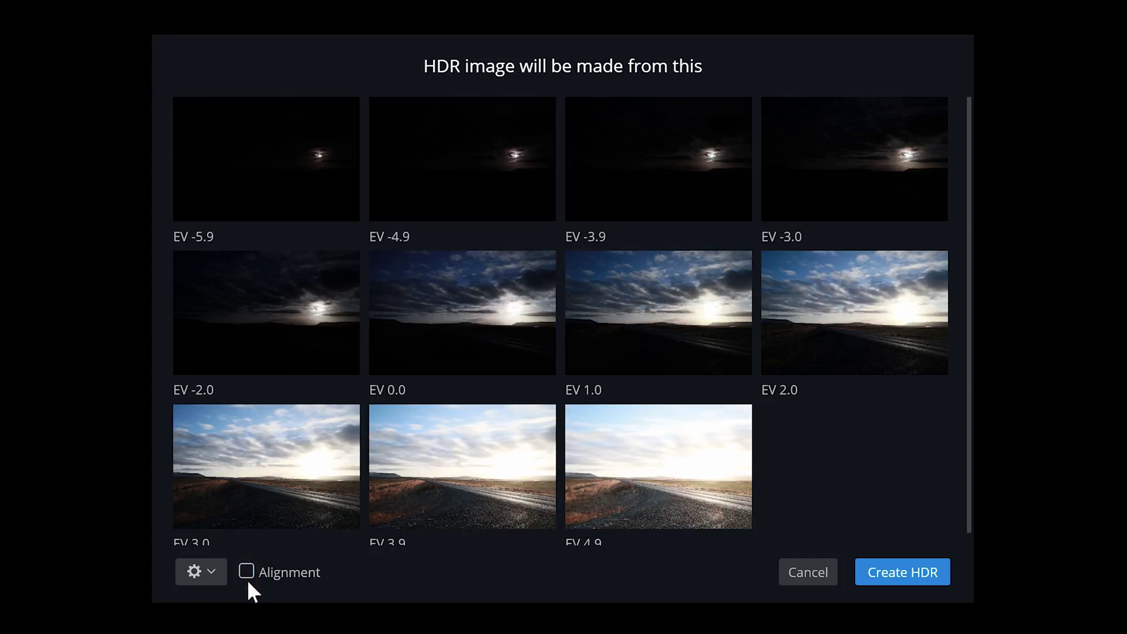
- Create the HDR with Ghost Reduction off, Color Denoise and Chromatic Aberration Removal on
click(201, 571)
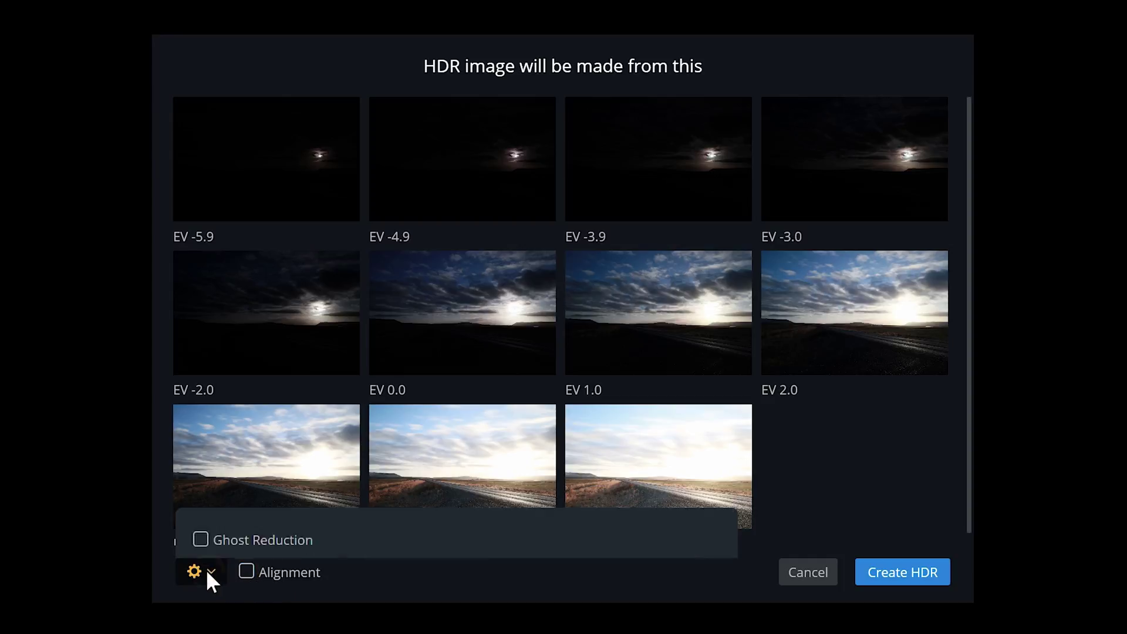
click(200, 285)
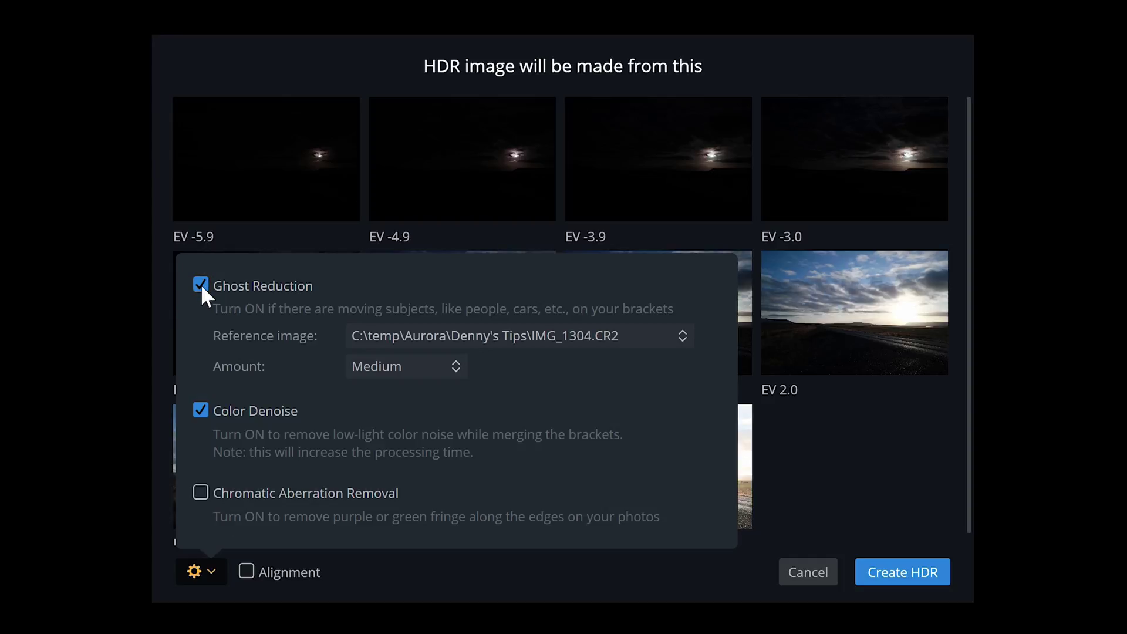
click(200, 284)
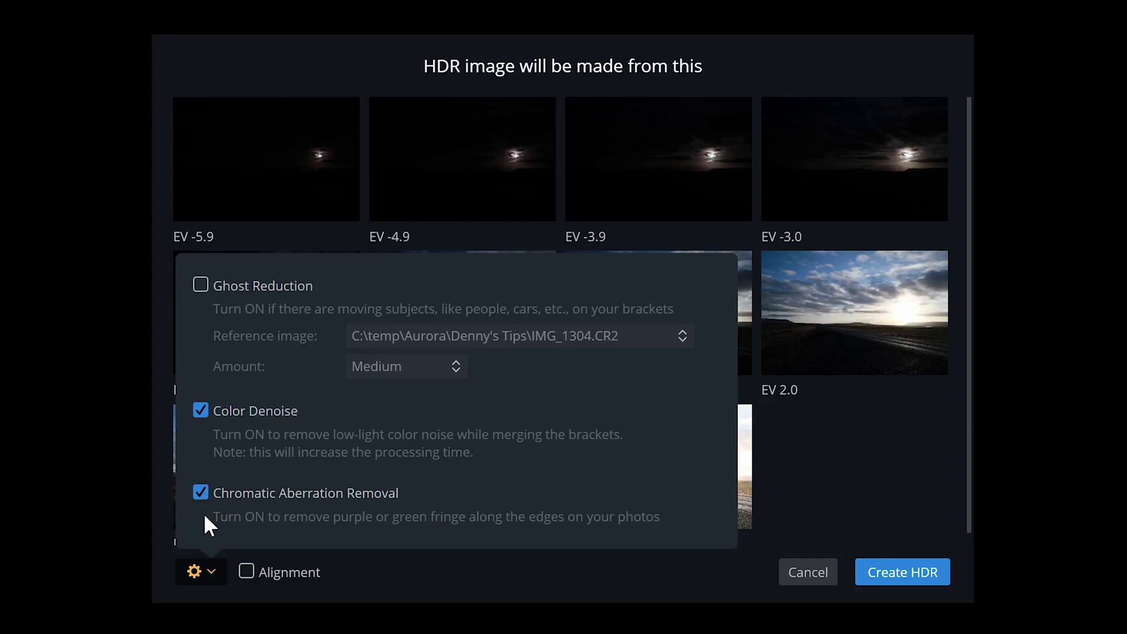
click(534, 565)
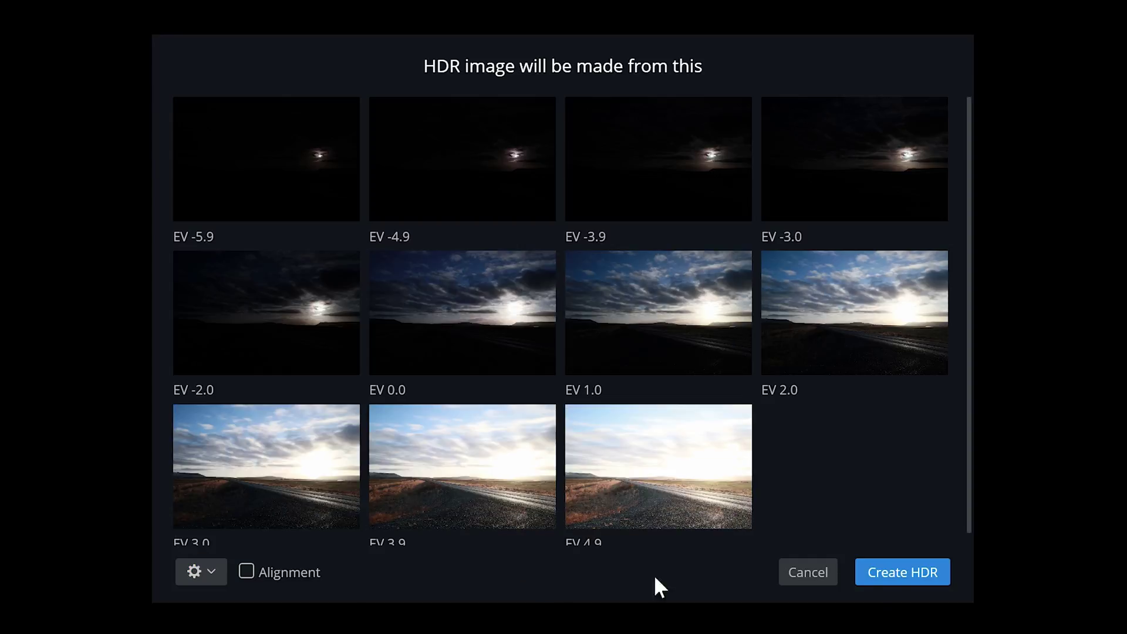
click(858, 561)
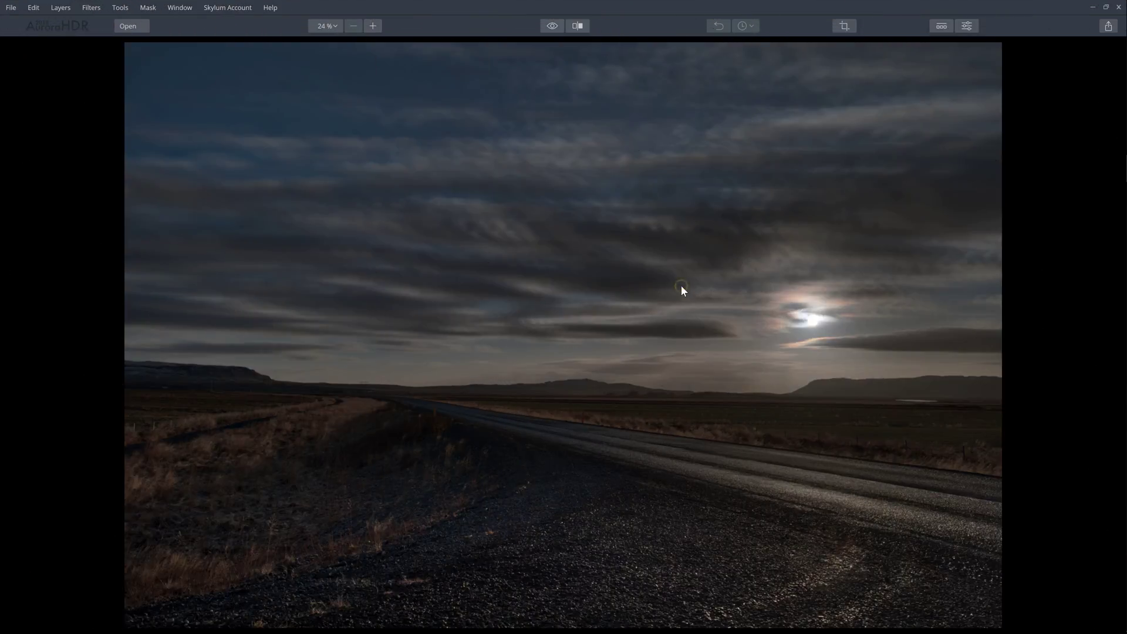
- Apply Trey Ratcliff Vol.1's 'But in the Metaphysical' preset at Amount 100
key(Tab)
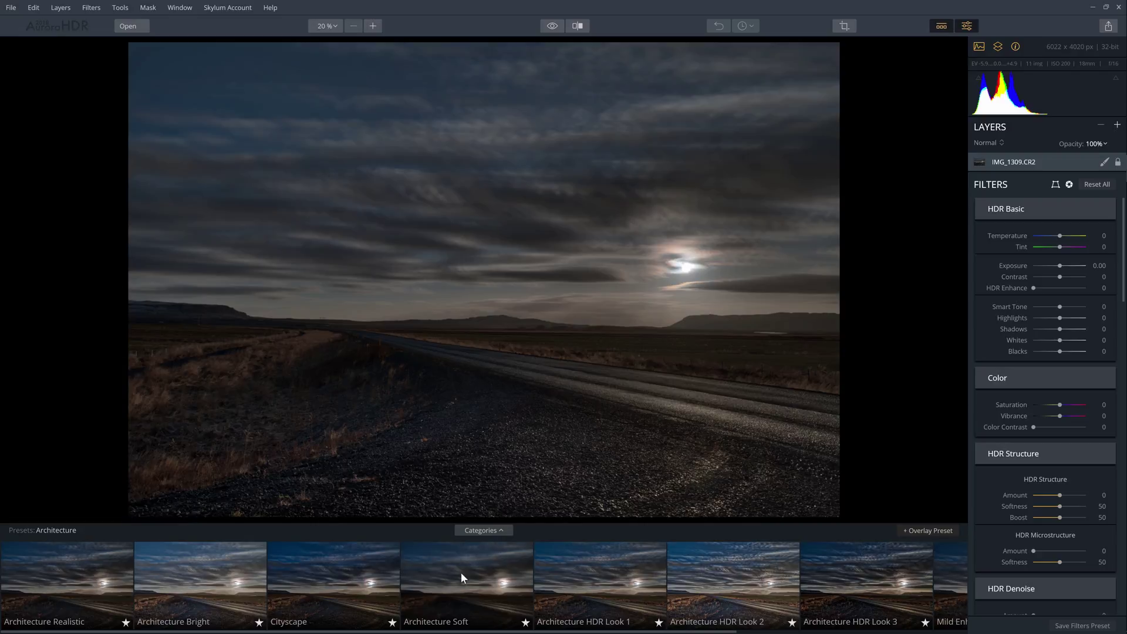
click(481, 530)
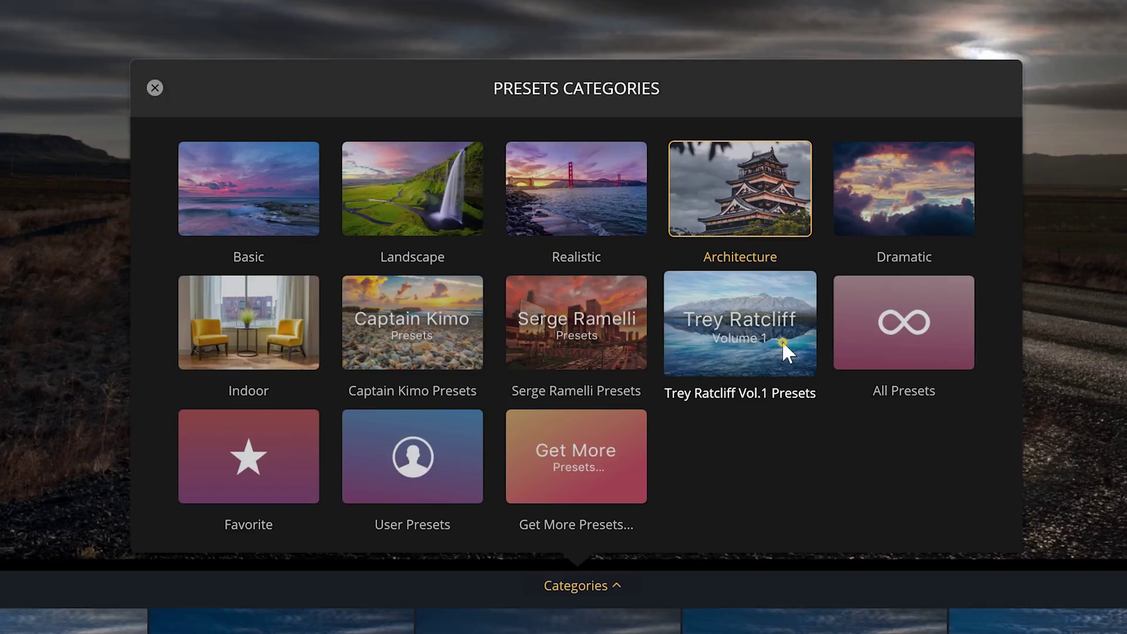
click(782, 340)
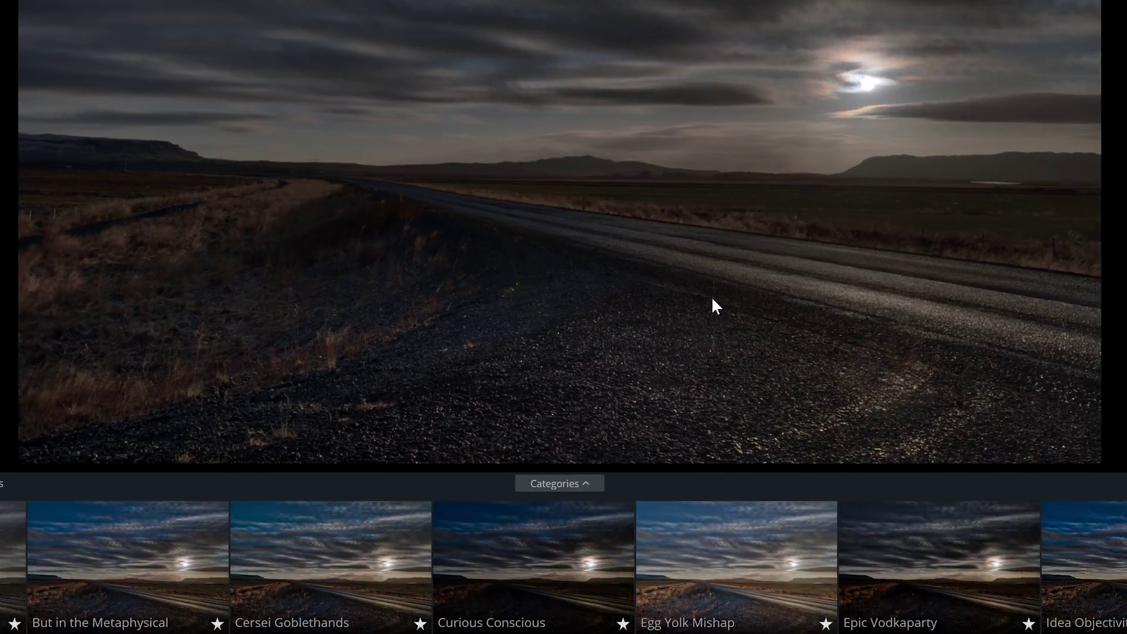
scroll(376, 614, down, 5)
scroll(387, 558, up, 6)
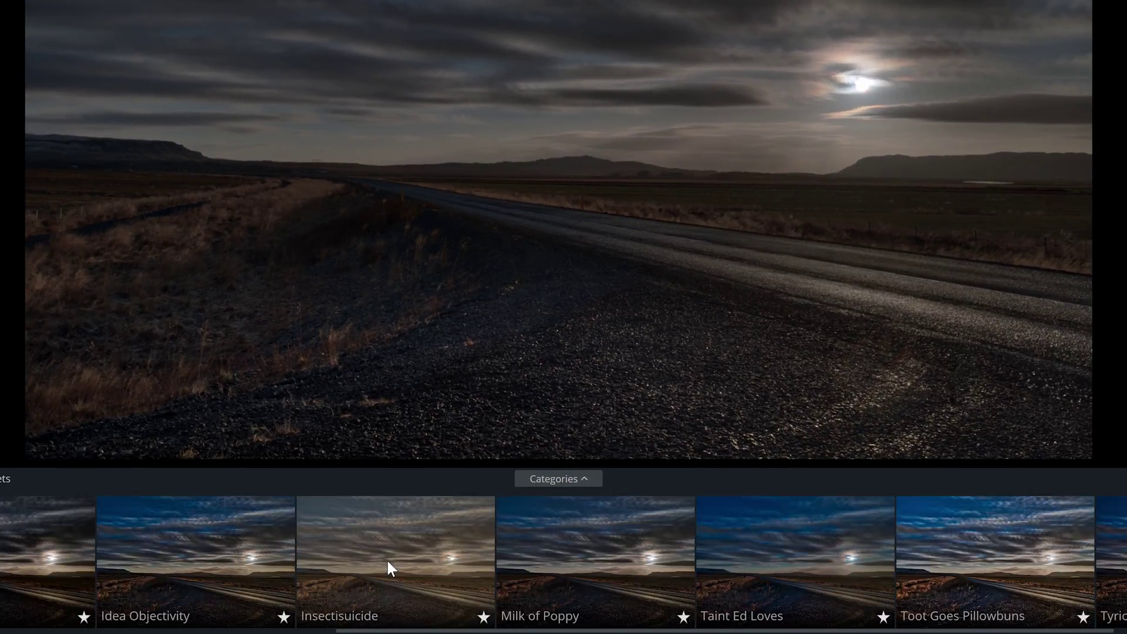
click(166, 549)
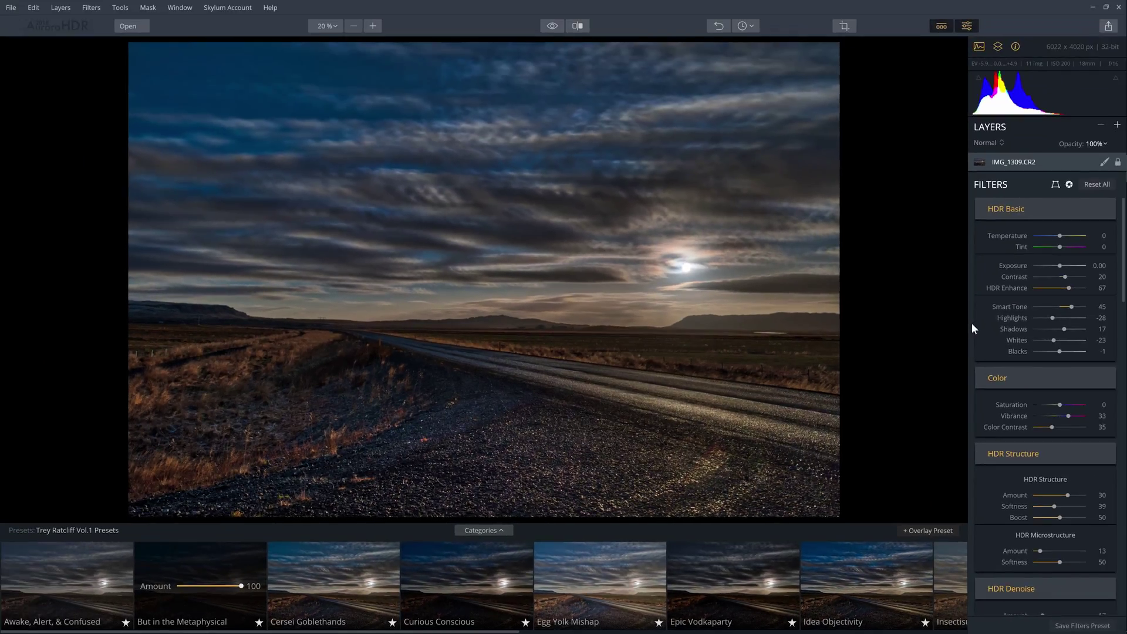
- Adjust Exposure and Smart Tone, then set HDR Structure to 20 and Microstructure to 19
mouse_move(1060, 266)
mouse_down()
mouse_move(1026, 263)
mouse_move(1086, 267)
mouse_move(1034, 266)
mouse_move(1069, 268)
mouse_up()
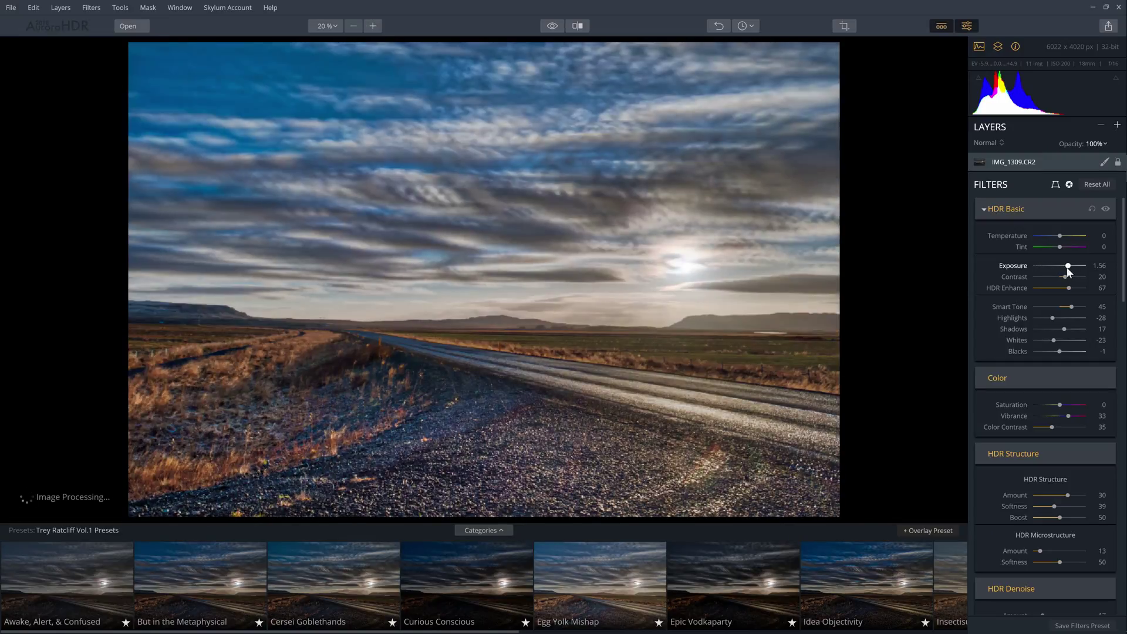
mouse_move(1071, 307)
mouse_down()
mouse_move(1083, 308)
mouse_move(1037, 307)
mouse_move(1069, 307)
mouse_up()
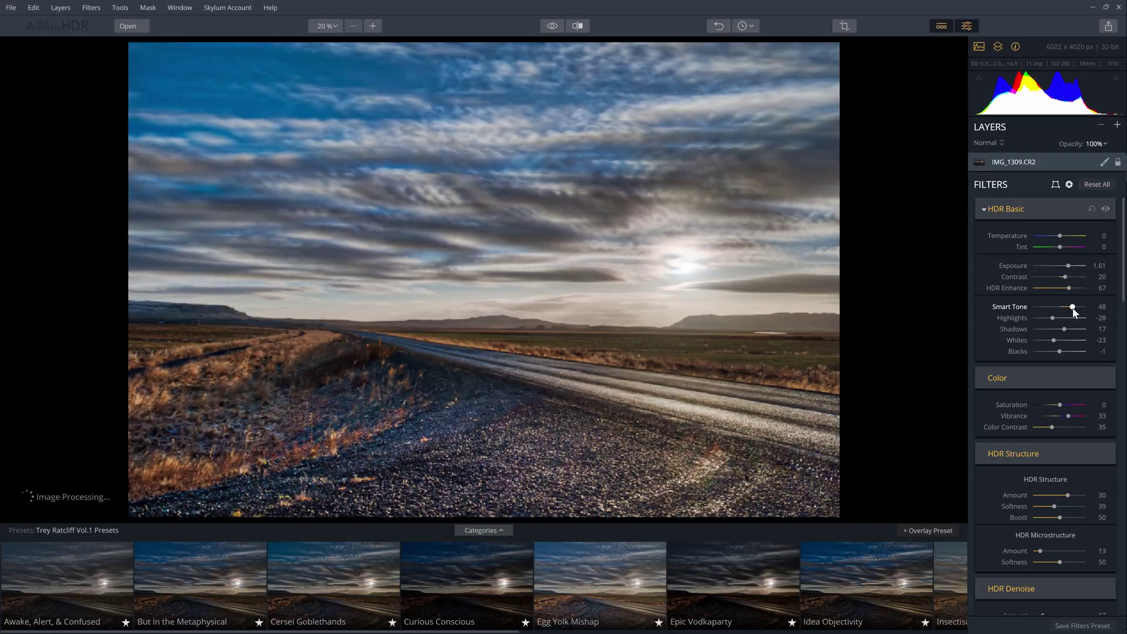
scroll(1032, 397, down, 5)
mouse_move(1063, 354)
mouse_down()
mouse_move(1024, 358)
mouse_move(1065, 357)
mouse_up()
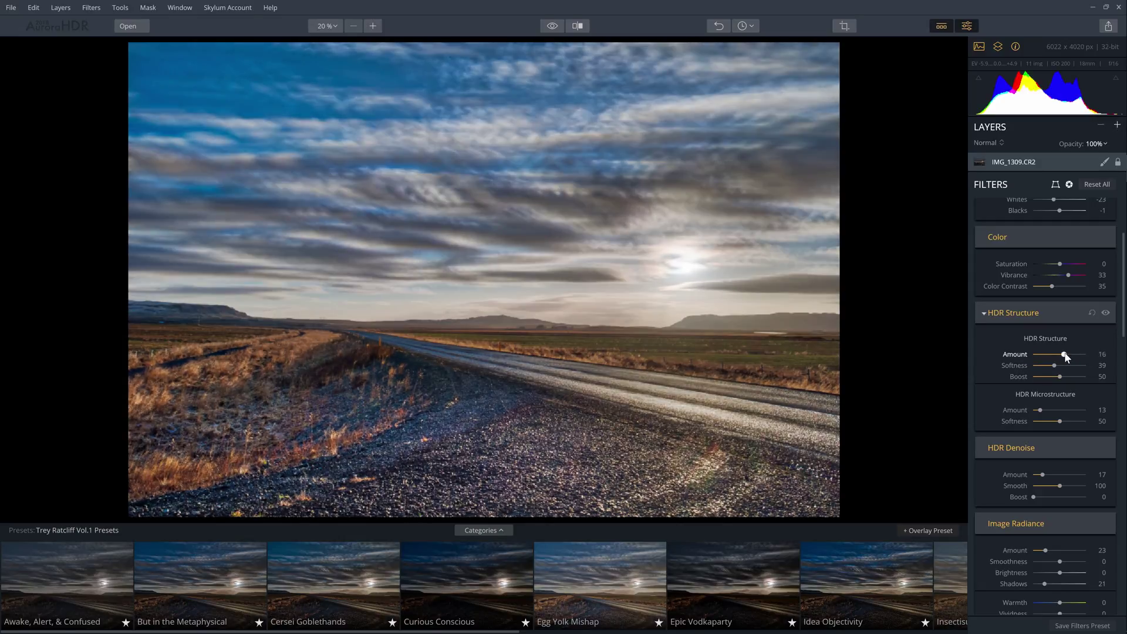
double_click(1040, 409)
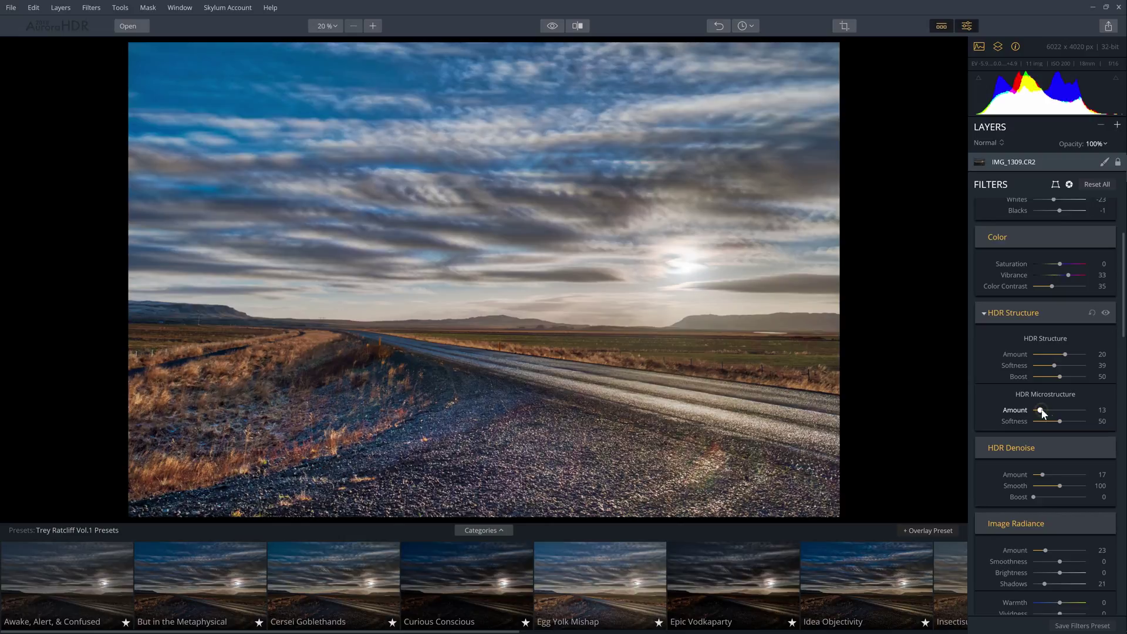
drag(1059, 410, 1046, 411)
- Test HDR Denoise at full strength, reset it to zero, and set Image Radiance to 0
scroll(1042, 417, down, 2)
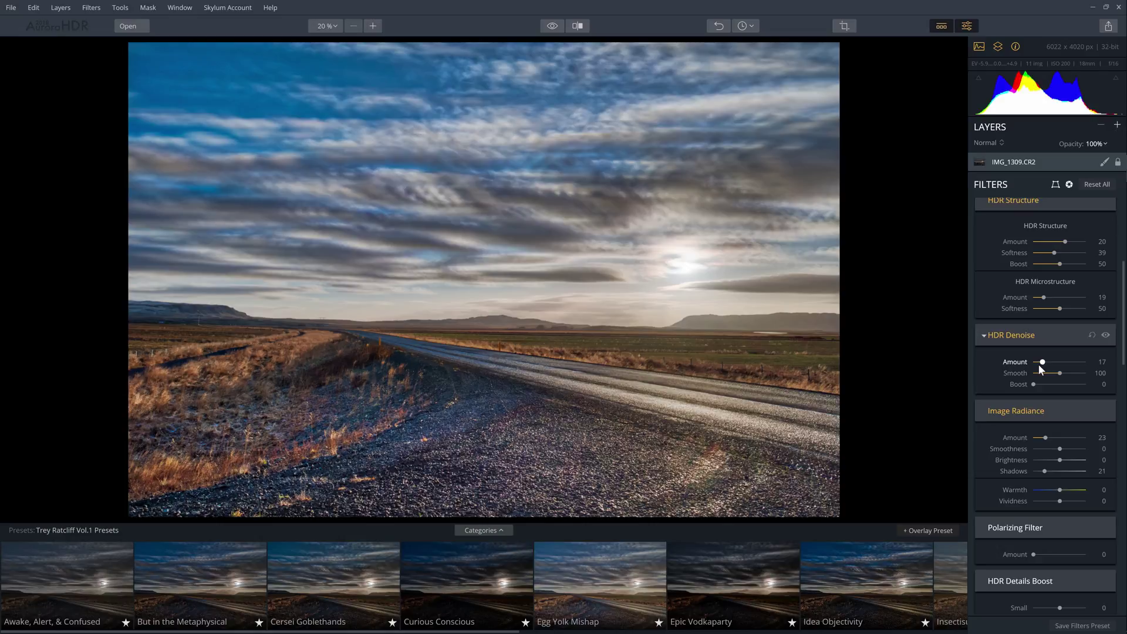
mouse_move(1042, 362)
mouse_down()
mouse_move(1094, 367)
mouse_move(1039, 372)
mouse_move(1084, 385)
mouse_move(1045, 374)
mouse_move(1068, 362)
mouse_move(1077, 382)
mouse_move(1043, 384)
mouse_up()
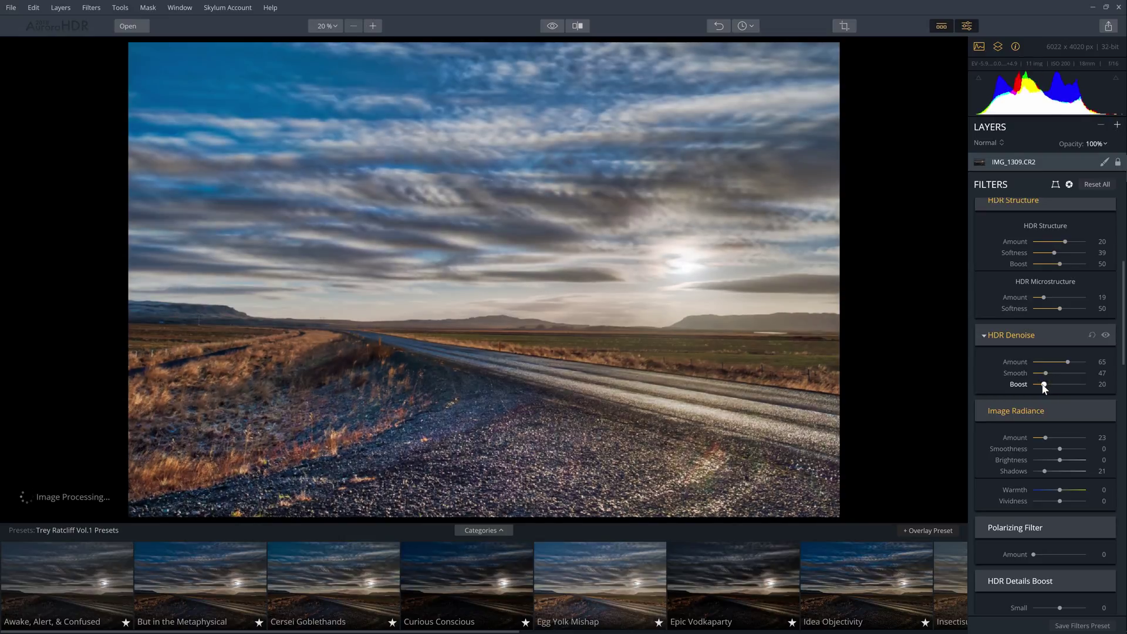
click(1092, 335)
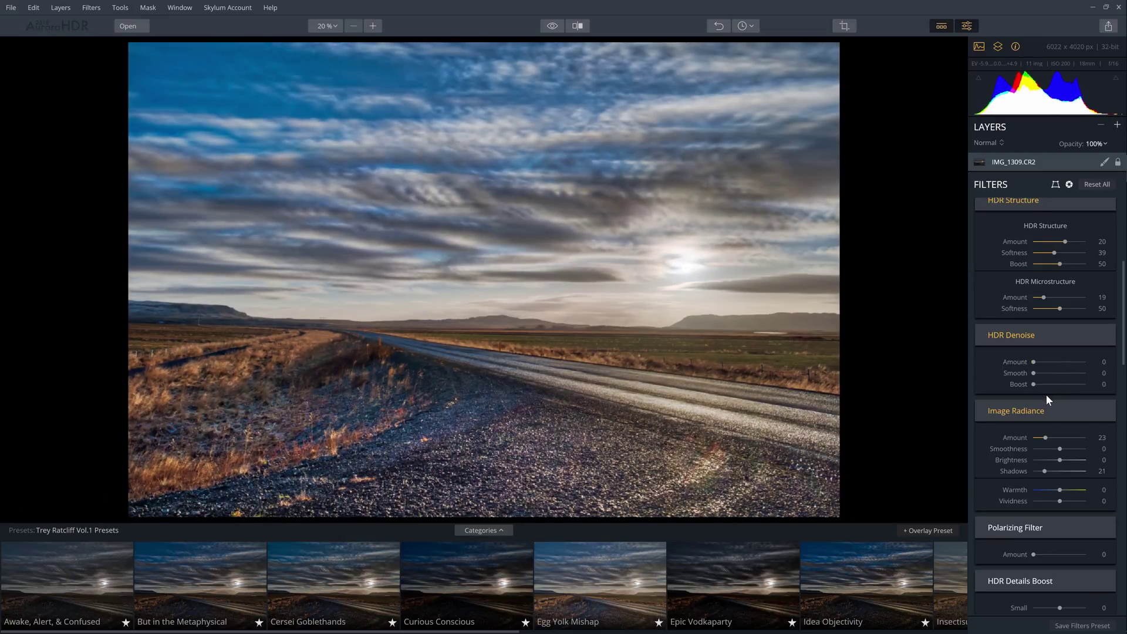
scroll(1048, 400, down, 4)
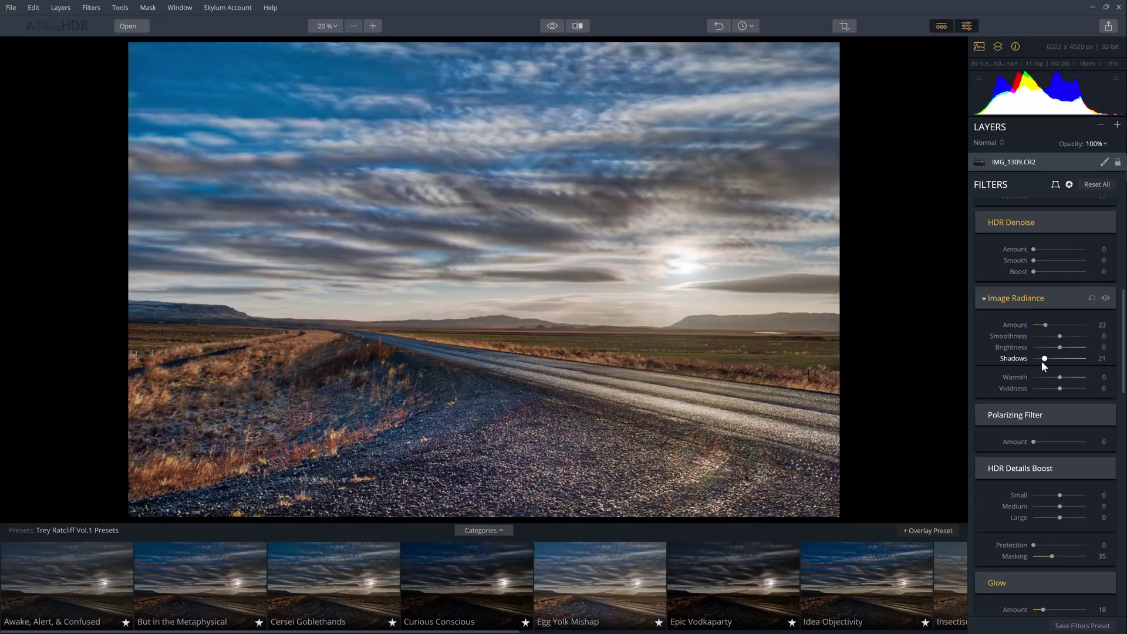
mouse_move(1044, 324)
mouse_down()
mouse_move(1107, 321)
mouse_move(1039, 343)
mouse_up()
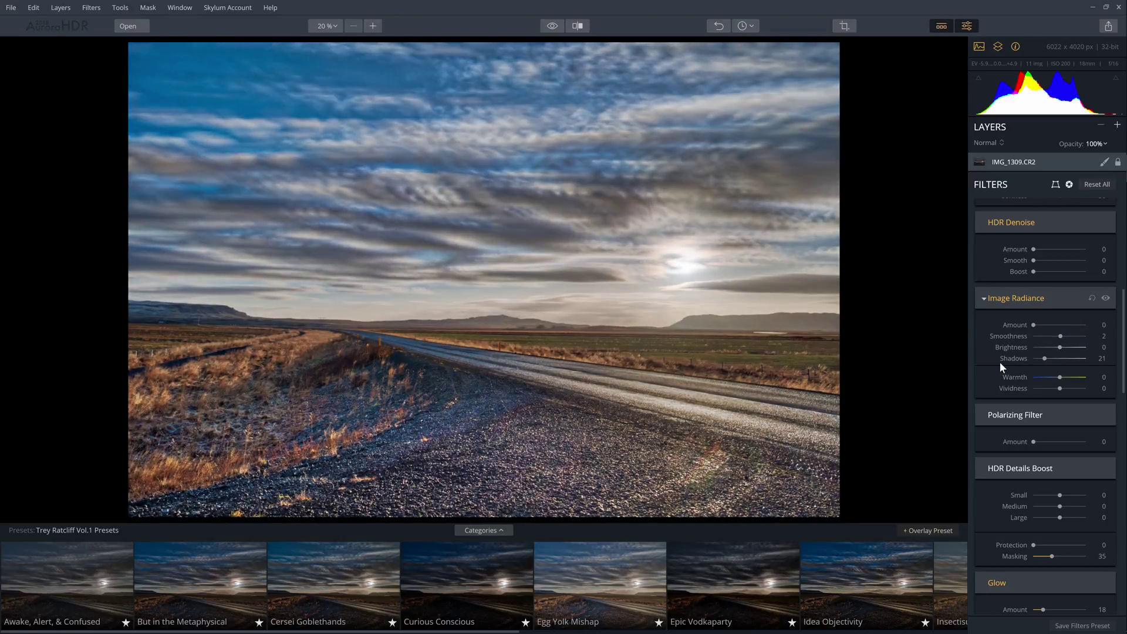
- Compare the Polarizing Filter at 100, settle it at 49, and set Details Boost Medium to −9
scroll(999, 364, down, 3)
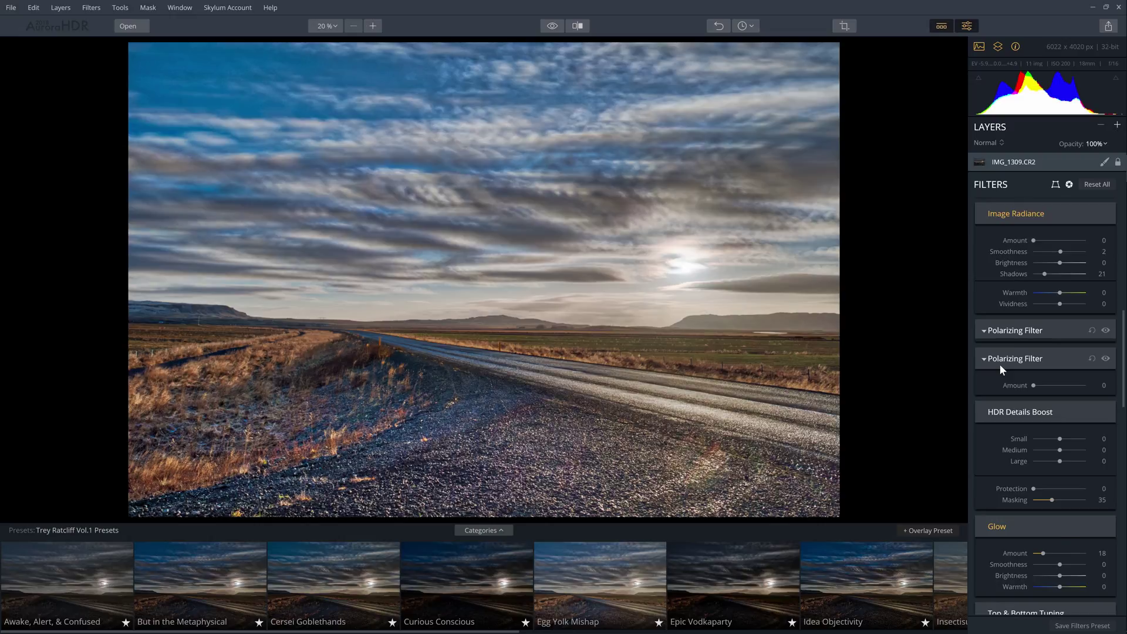
drag(1033, 362, 1103, 361)
click(1106, 331)
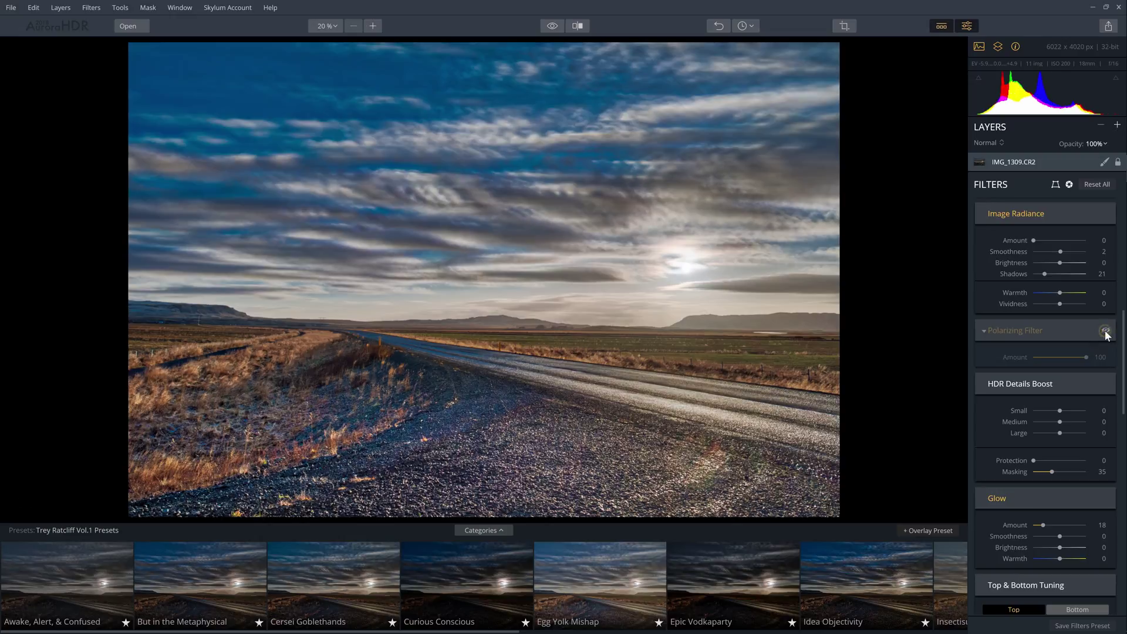
click(1106, 332)
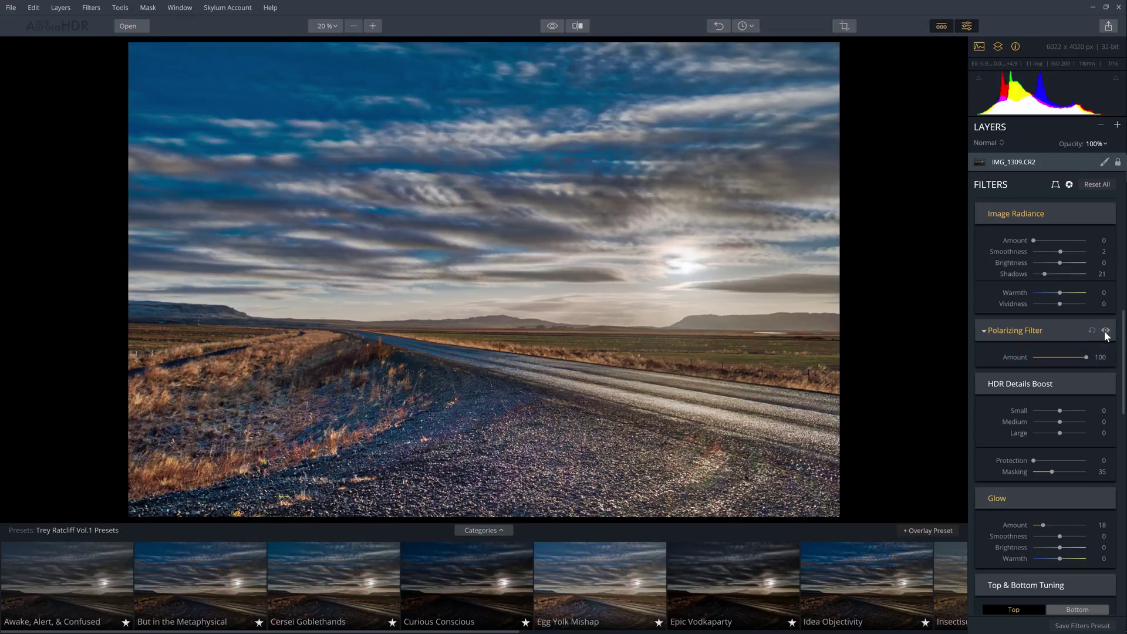
click(1054, 357)
drag(1054, 360, 1059, 359)
scroll(1070, 371, down, 1)
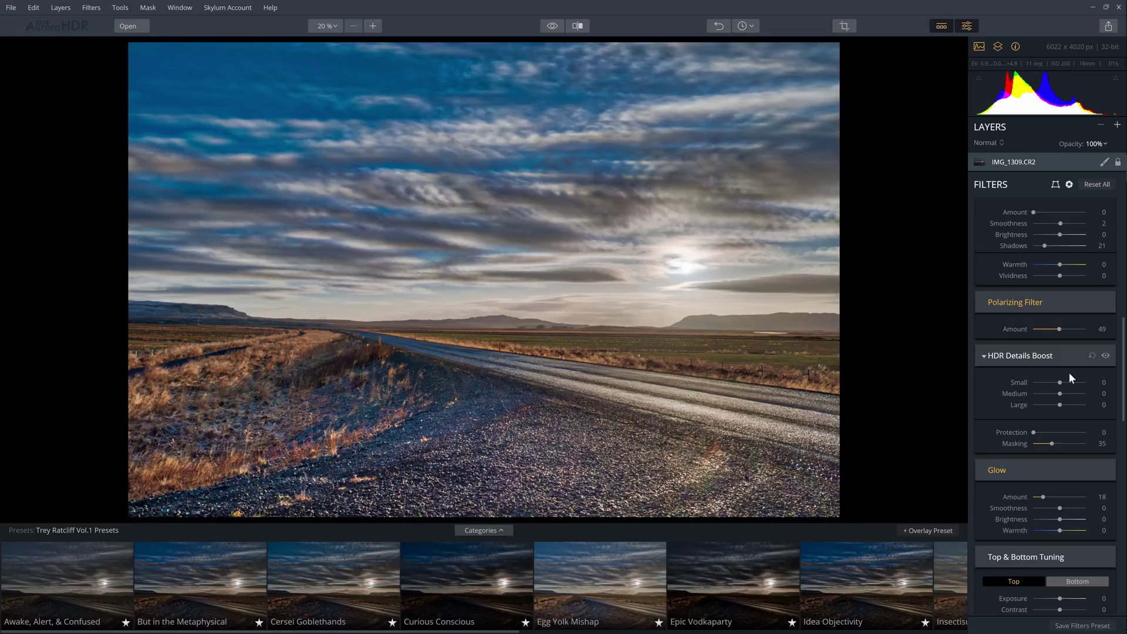
mouse_move(1060, 393)
mouse_down()
mouse_move(1077, 398)
mouse_move(1058, 397)
mouse_up()
- Zoom to 300% and set HDR Details Boost to Small 42, Medium 23
click(328, 27)
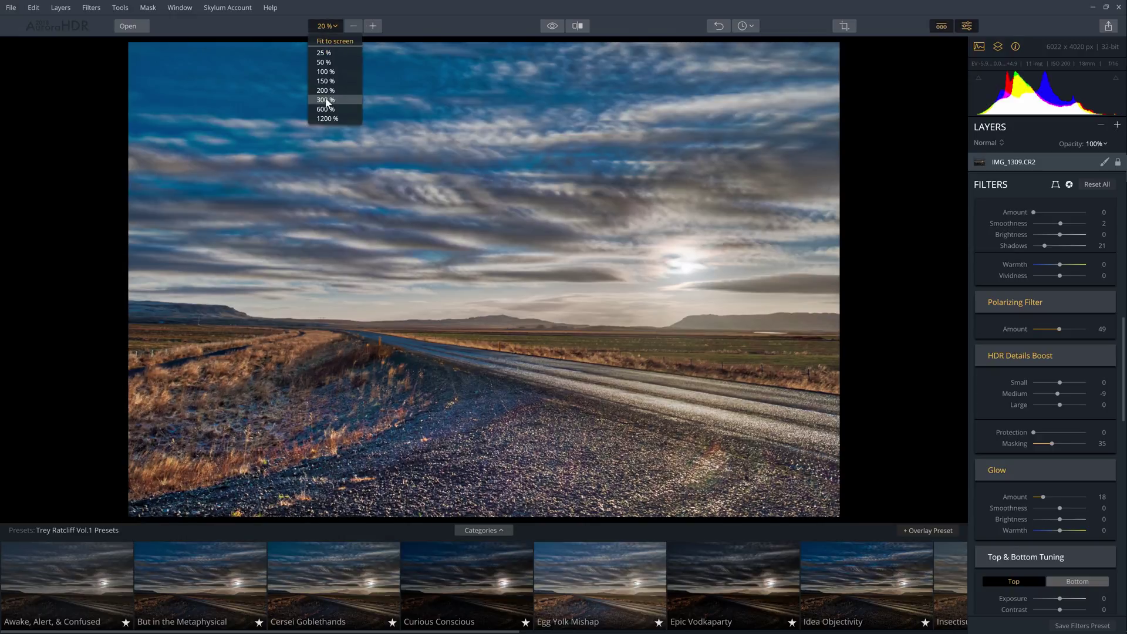
click(326, 100)
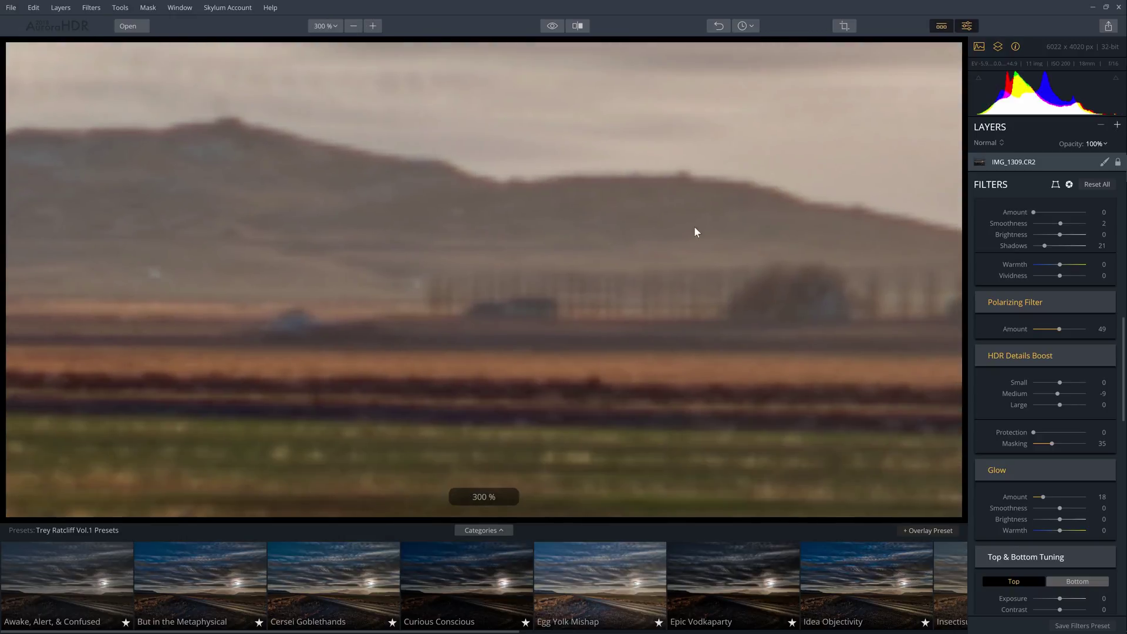
drag(1060, 404, 1071, 383)
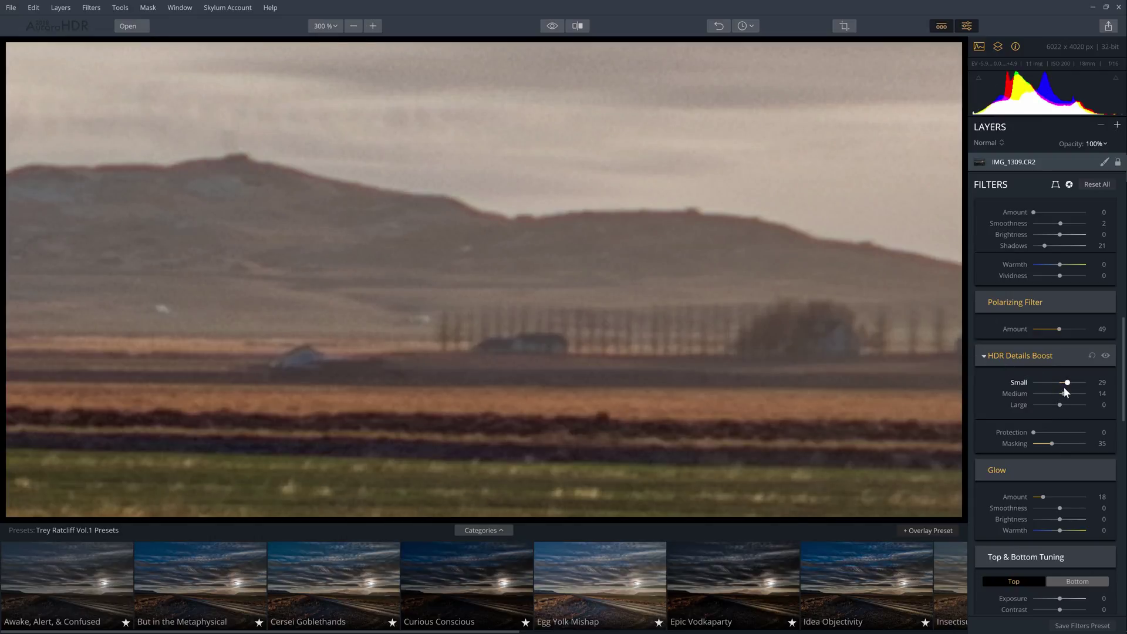
- Fit the photo back to the screen and raise Glow Amount to 45
click(326, 26)
click(328, 40)
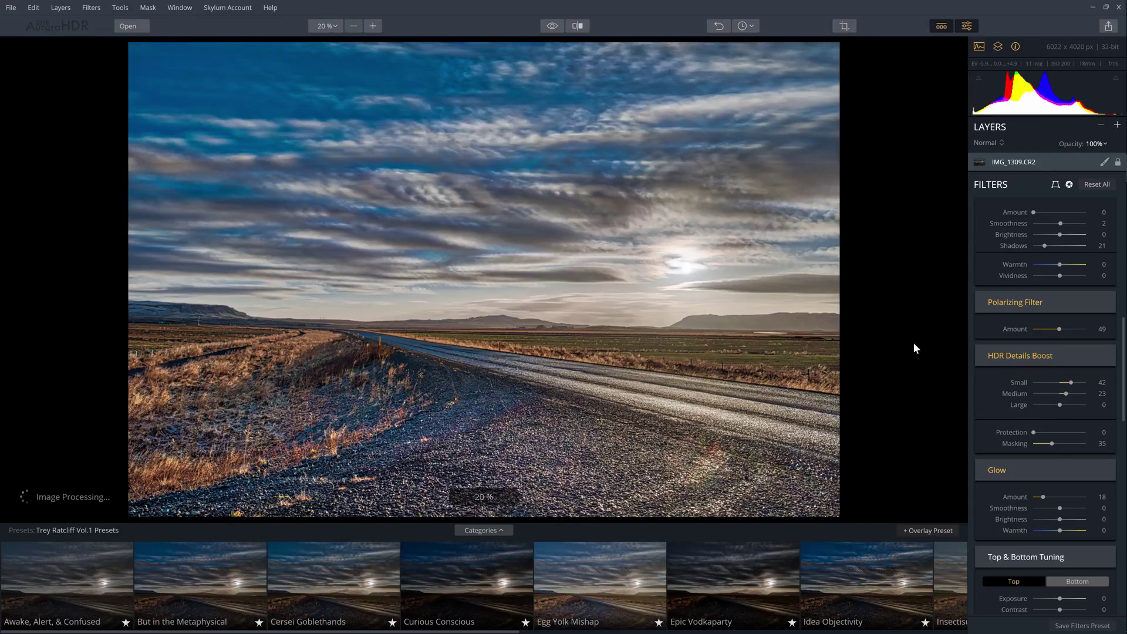
scroll(1037, 406, down, 5)
mouse_move(1042, 272)
mouse_down()
mouse_move(1087, 274)
mouse_move(1017, 273)
mouse_move(1091, 273)
mouse_move(1008, 279)
mouse_move(1056, 278)
mouse_up()
- Set the Top Exposure to 20 in Top & Bottom Tuning, then review Tone Curve, HSL and Color Toning
scroll(1061, 275, down, 4)
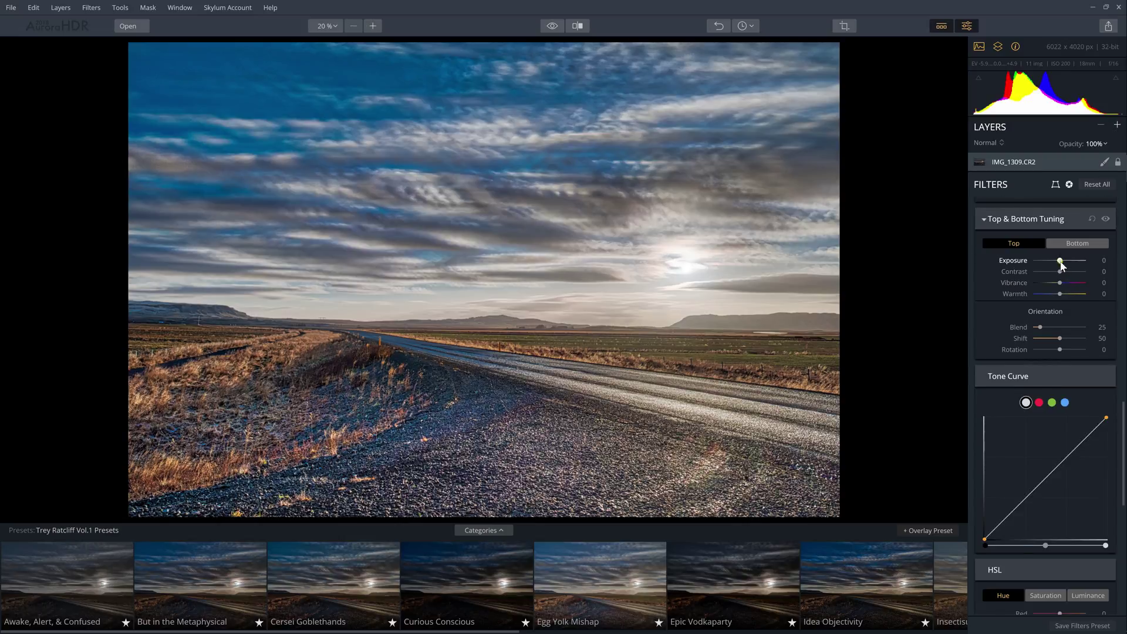
click(1074, 244)
drag(1059, 260, 1067, 264)
scroll(1064, 300, down, 1)
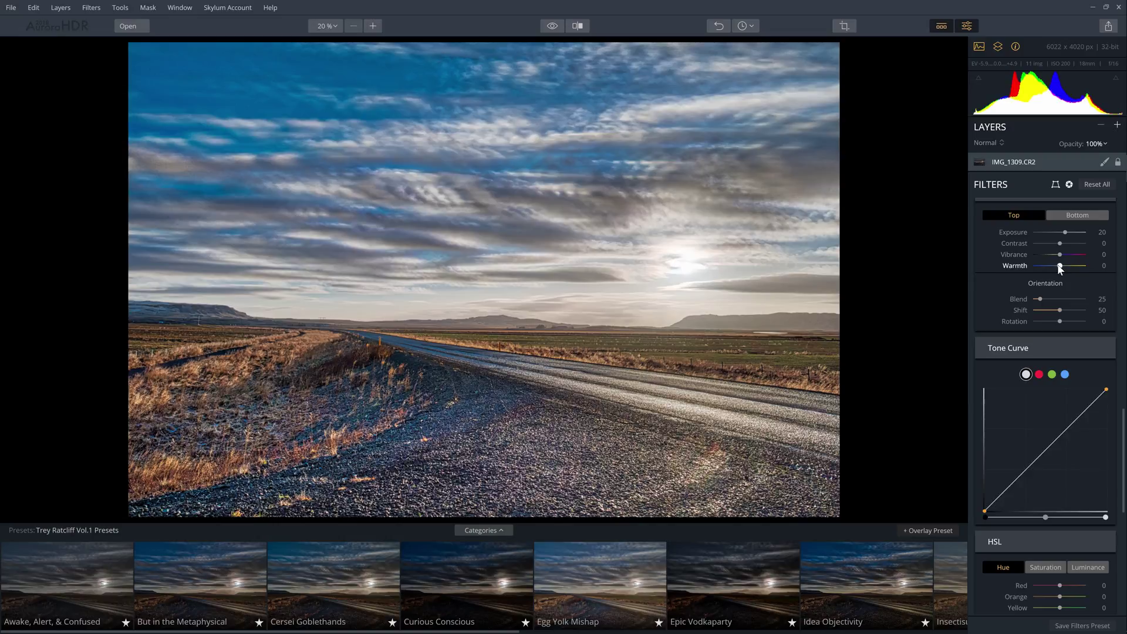
scroll(1059, 267, down, 13)
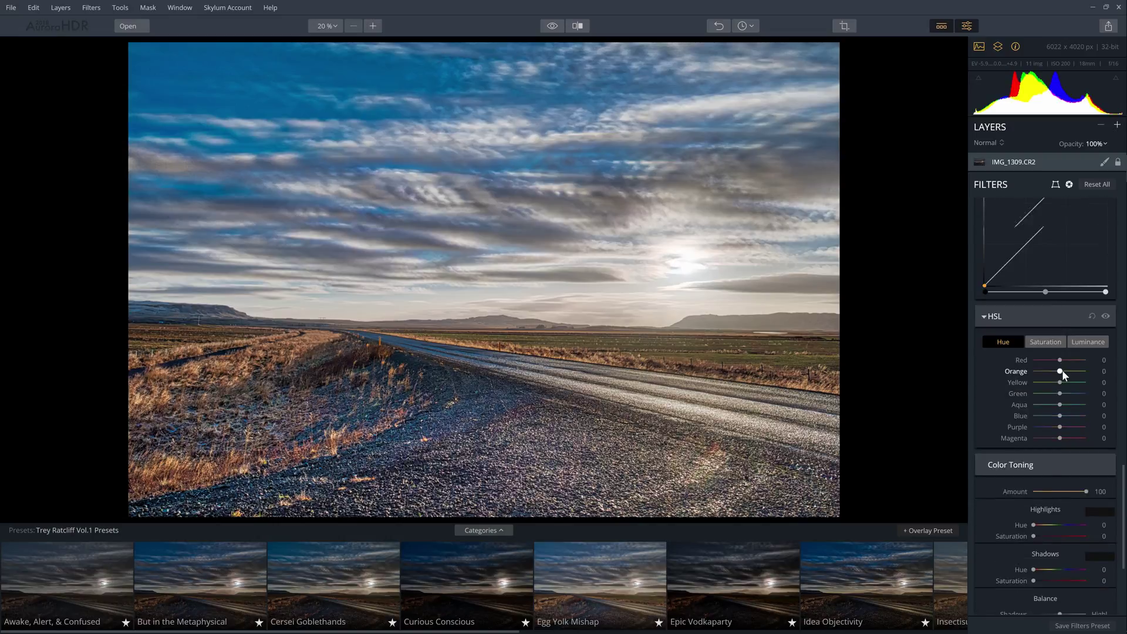
scroll(1049, 365, up, 8)
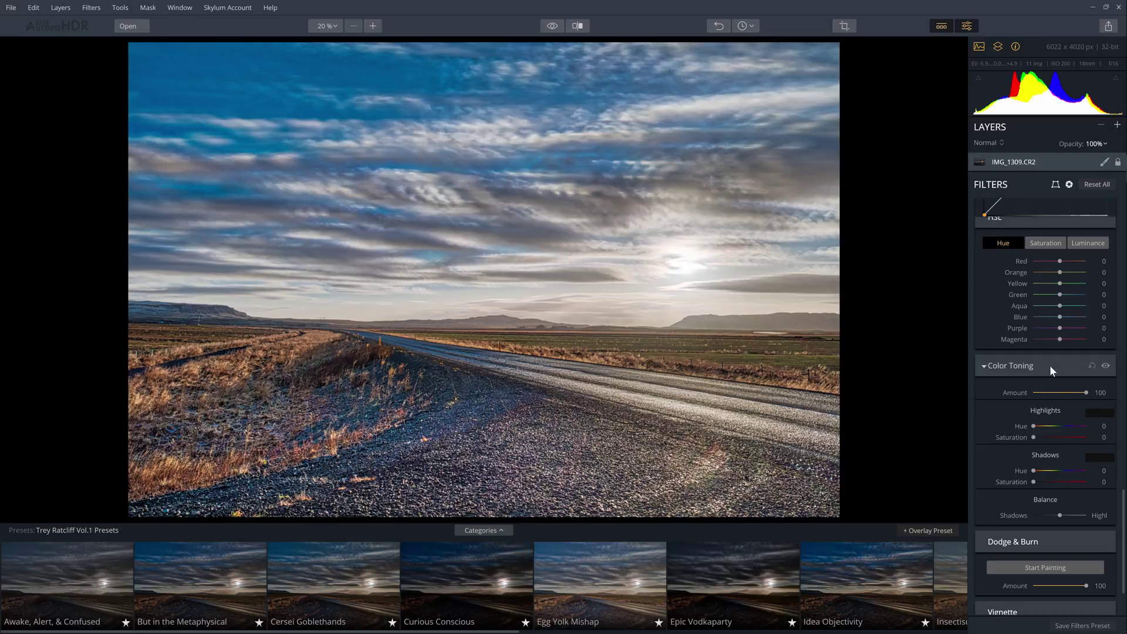
scroll(1049, 370, up, 2)
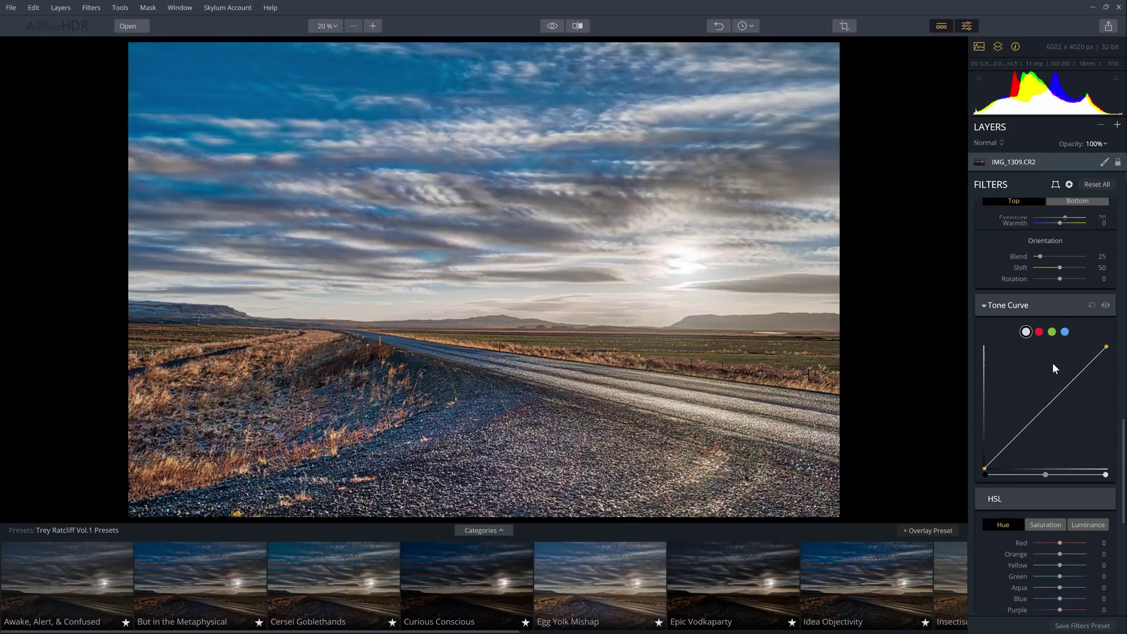
scroll(1051, 362, up, 1)
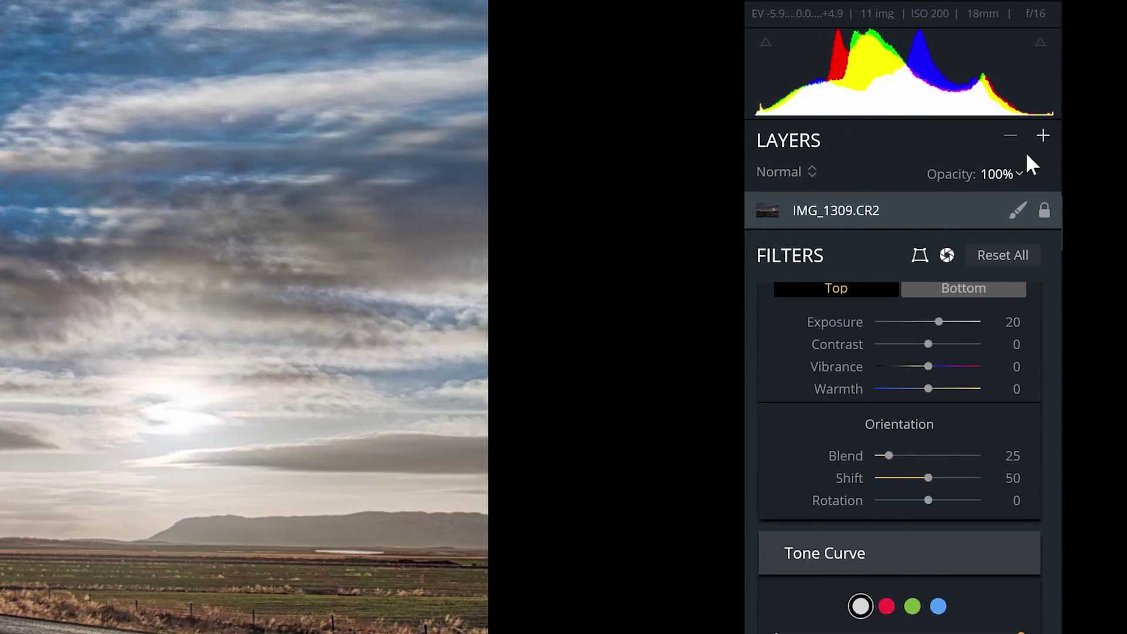
- Add IMG_1306.CR2 as a new layer above IMG_1309.CR2 and show its mask choices
click(1042, 136)
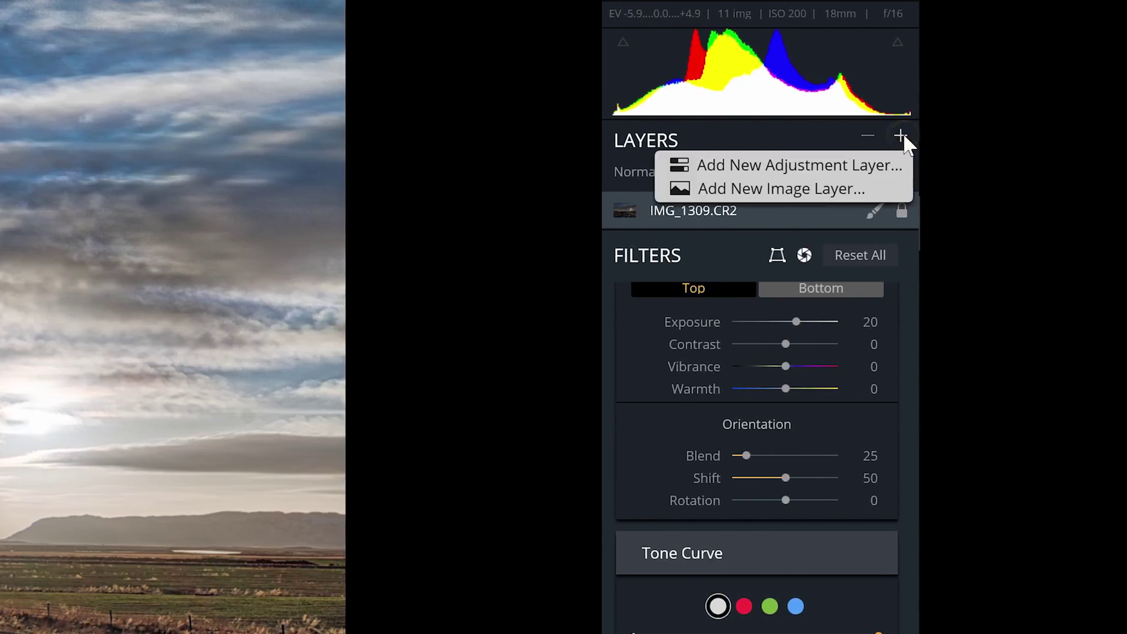
key(Escape)
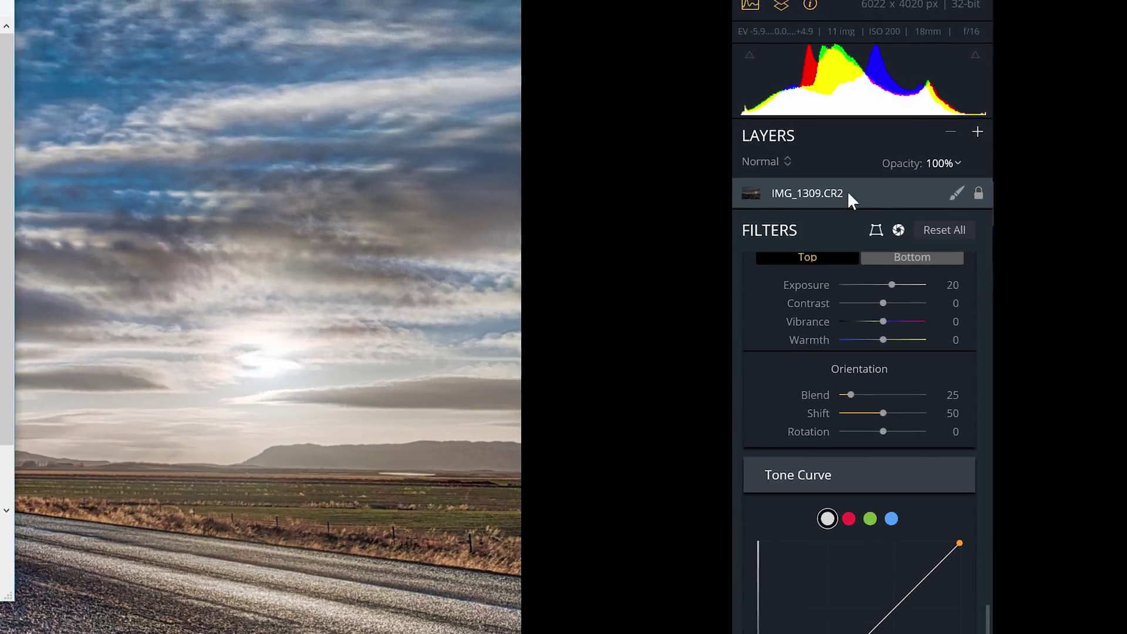
click(206, 164)
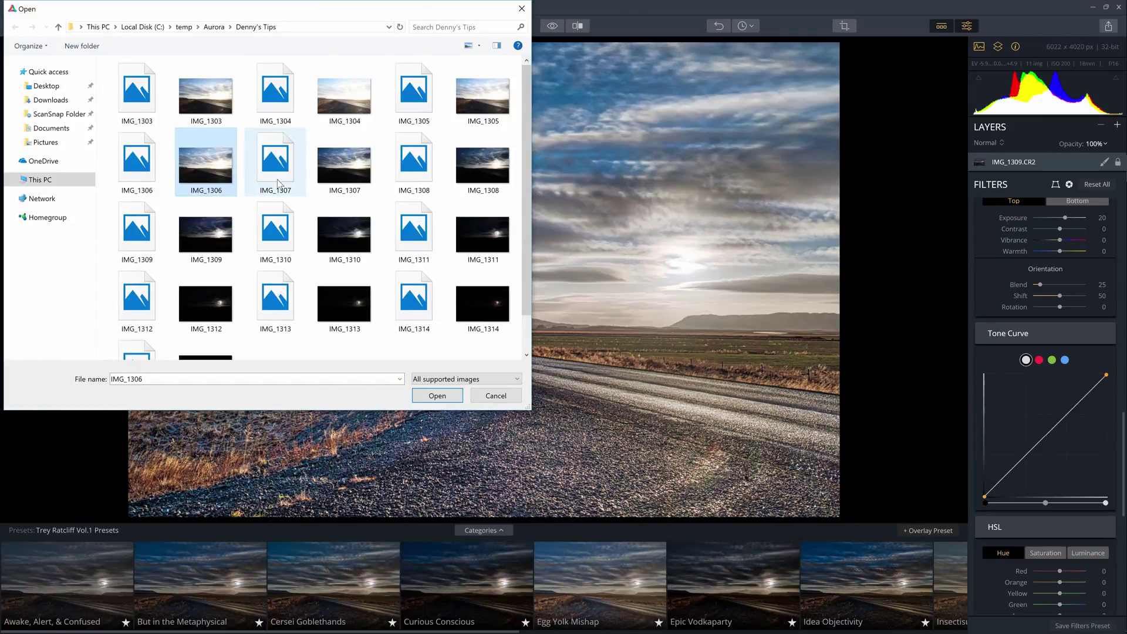
click(437, 396)
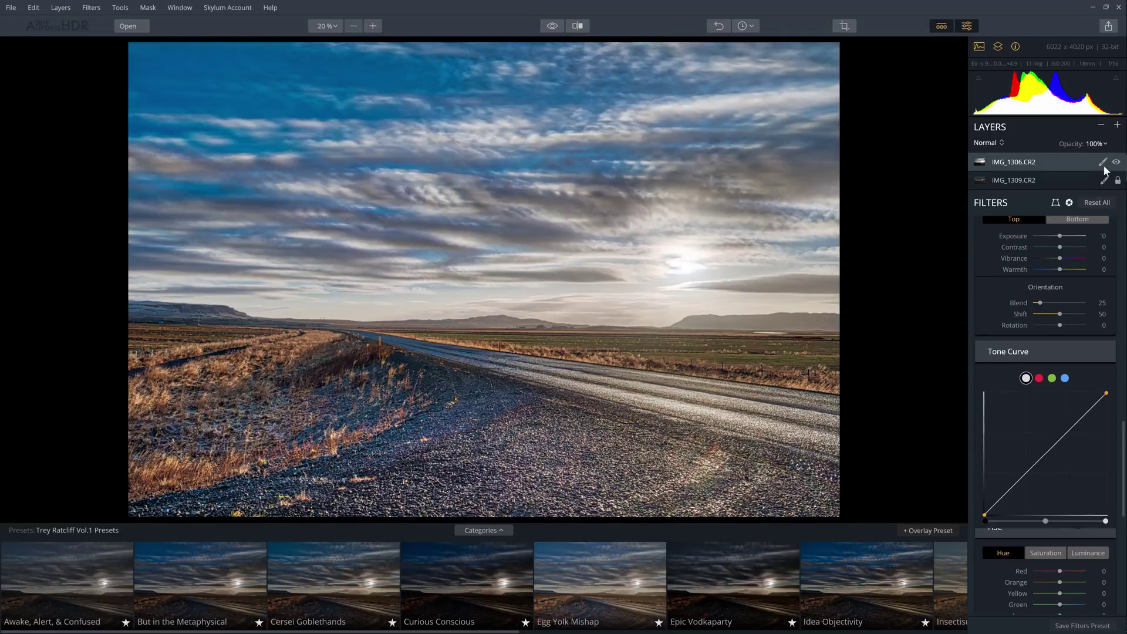
click(1103, 162)
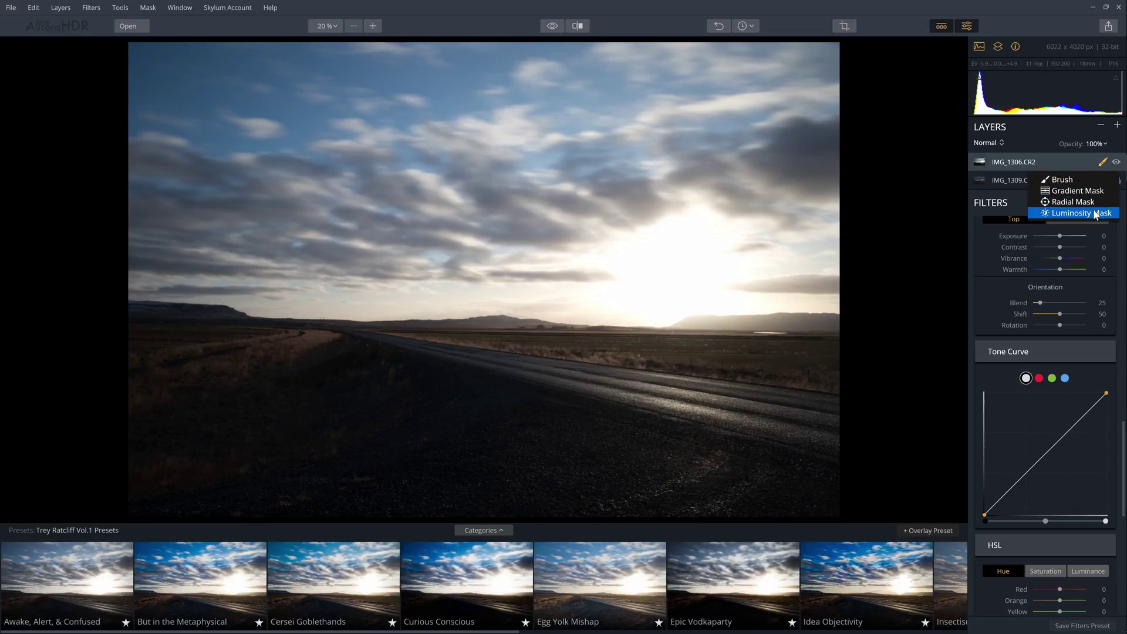
- Brush-erase IMG_1306 over the road at size 358 and 100% opacity, then add an adjustment layer
click(1083, 180)
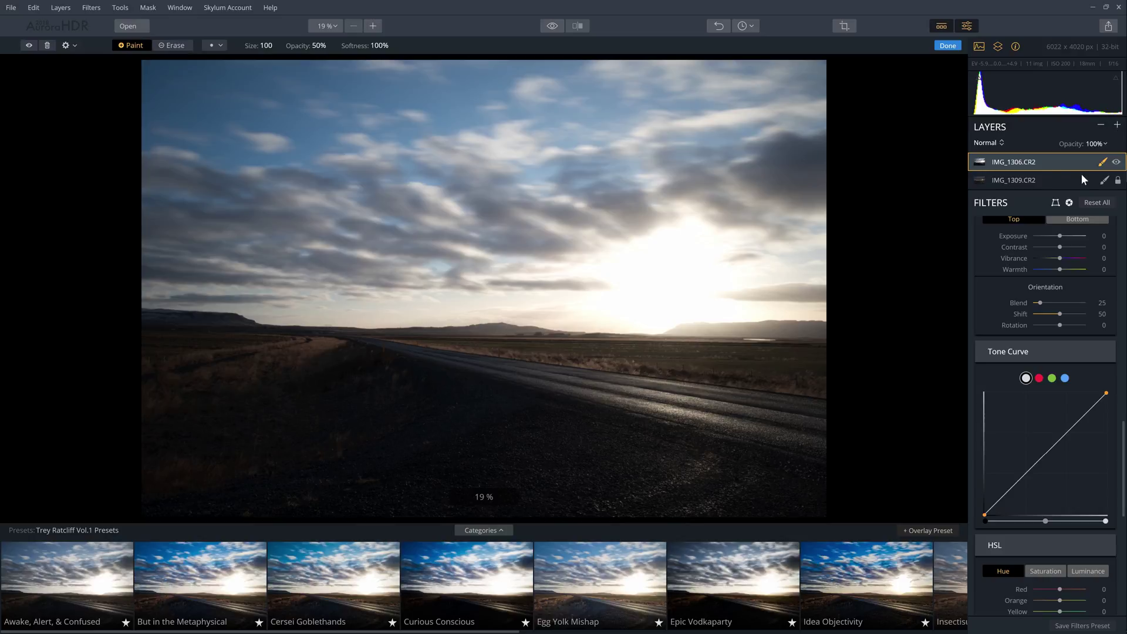
click(168, 48)
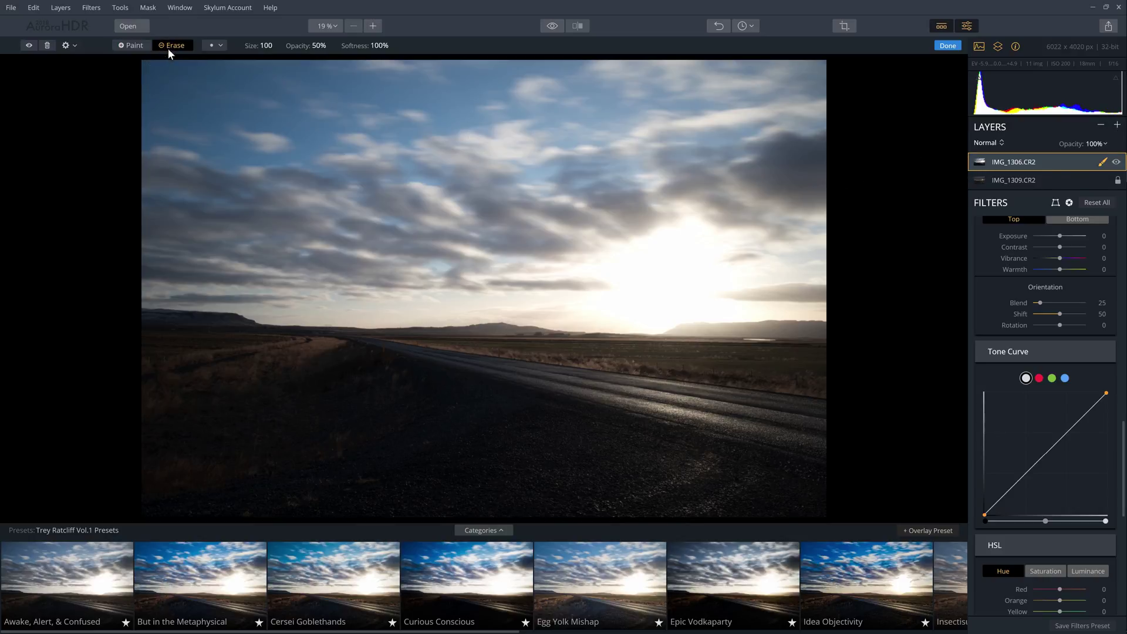
click(275, 47)
drag(292, 68, 322, 70)
mouse_move(430, 431)
mouse_down()
mouse_move(779, 415)
mouse_move(675, 330)
mouse_move(692, 332)
mouse_move(675, 332)
mouse_up()
click(321, 45)
drag(329, 68, 364, 68)
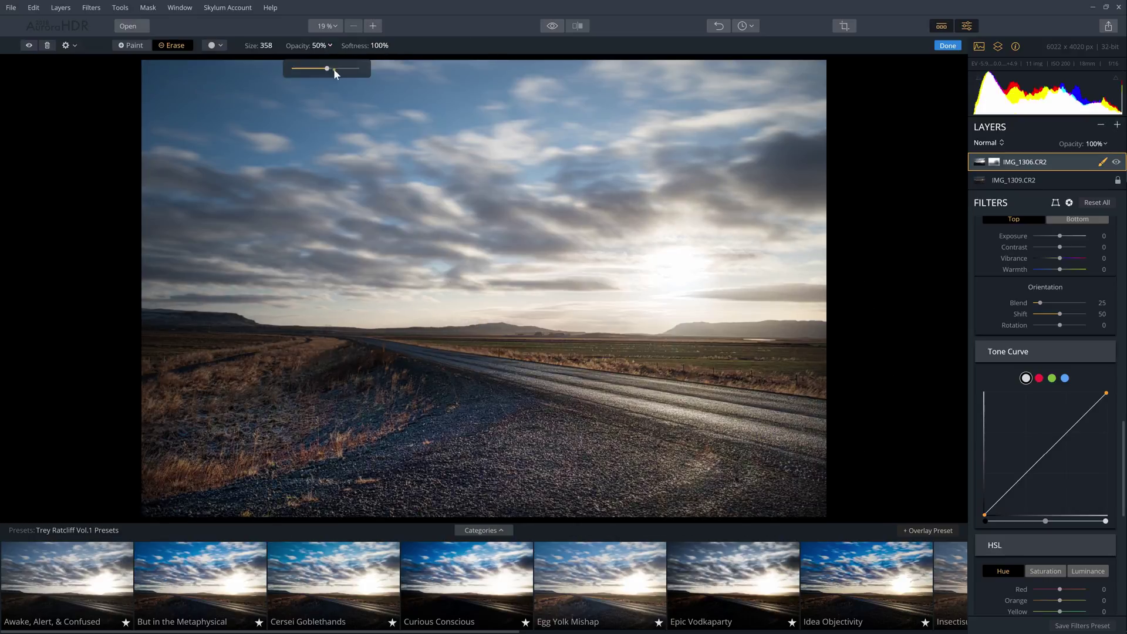
key(bracketleft)
key(bracketleft)
key(bracketleft)
key(bracketleft)
key(bracketleft)
key(bracketleft)
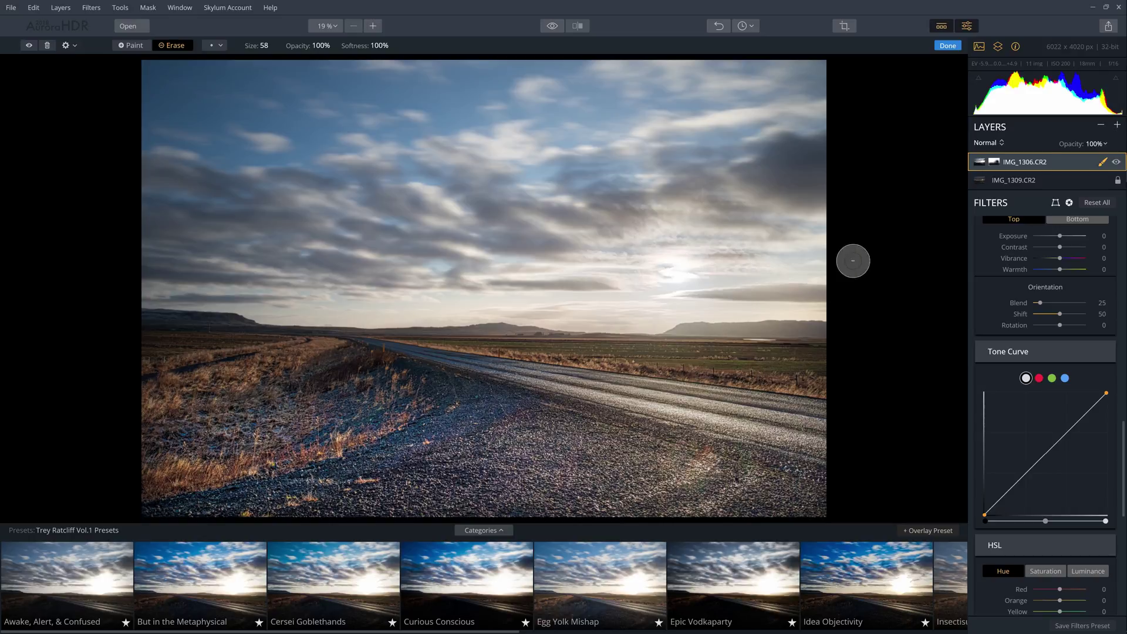
click(1117, 125)
click(1101, 141)
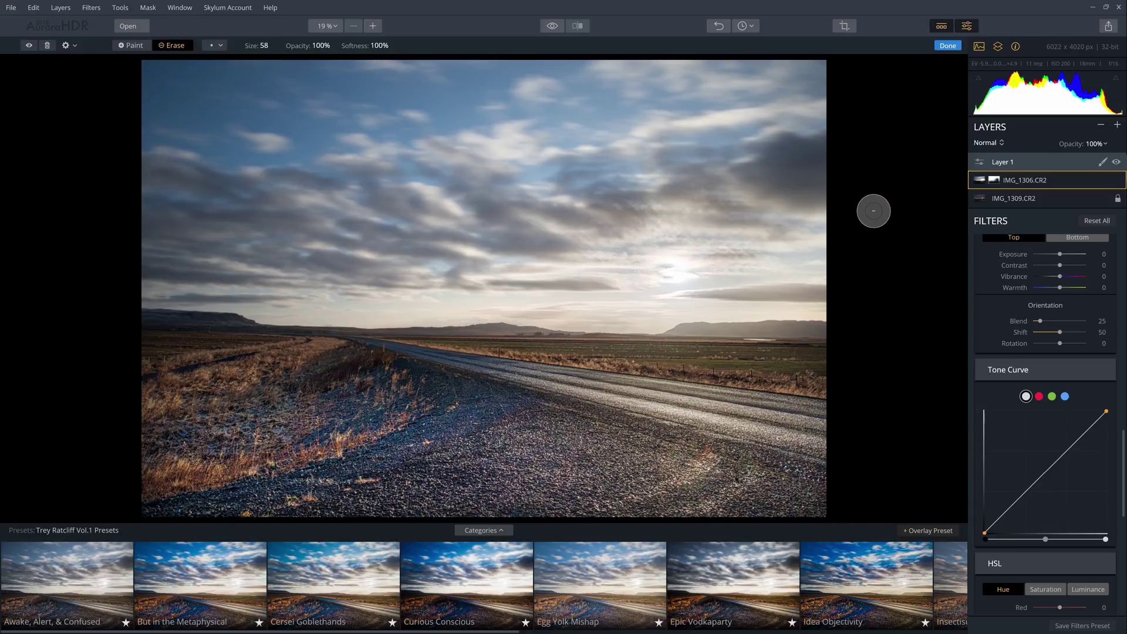
- Warm the sun on Layer 1 with an inverted radial mask, Temperature 100 lowered to 7
click(1103, 165)
click(1103, 163)
click(1083, 199)
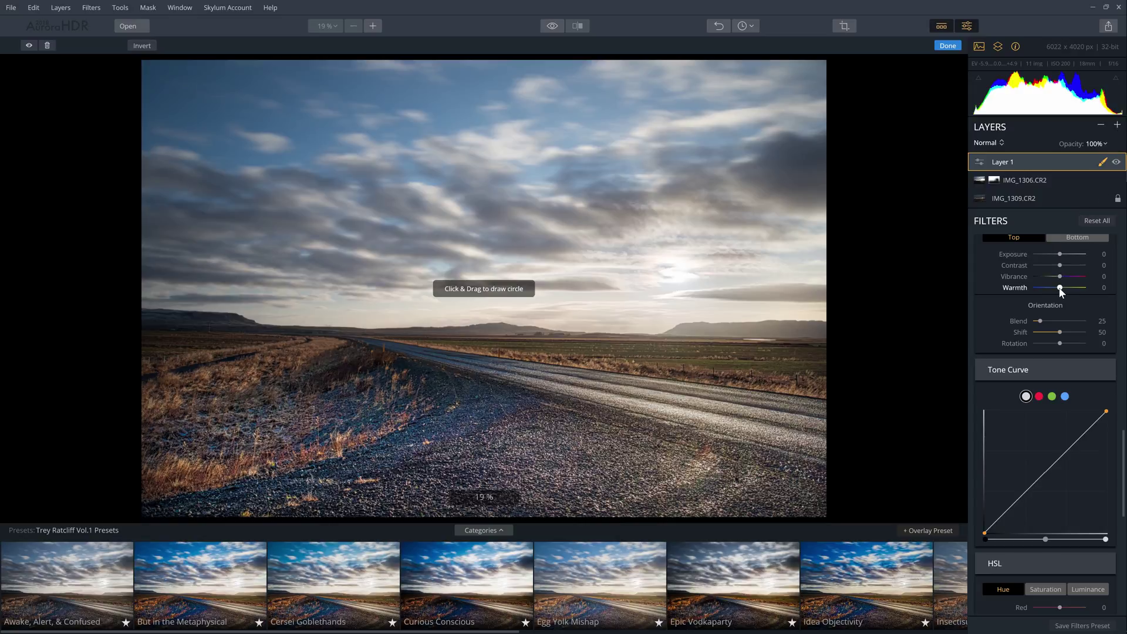
scroll(1050, 288, up, 8)
scroll(1051, 287, up, 5)
drag(1059, 272, 1089, 272)
mouse_move(679, 277)
mouse_down()
mouse_move(645, 340)
mouse_move(625, 353)
mouse_up()
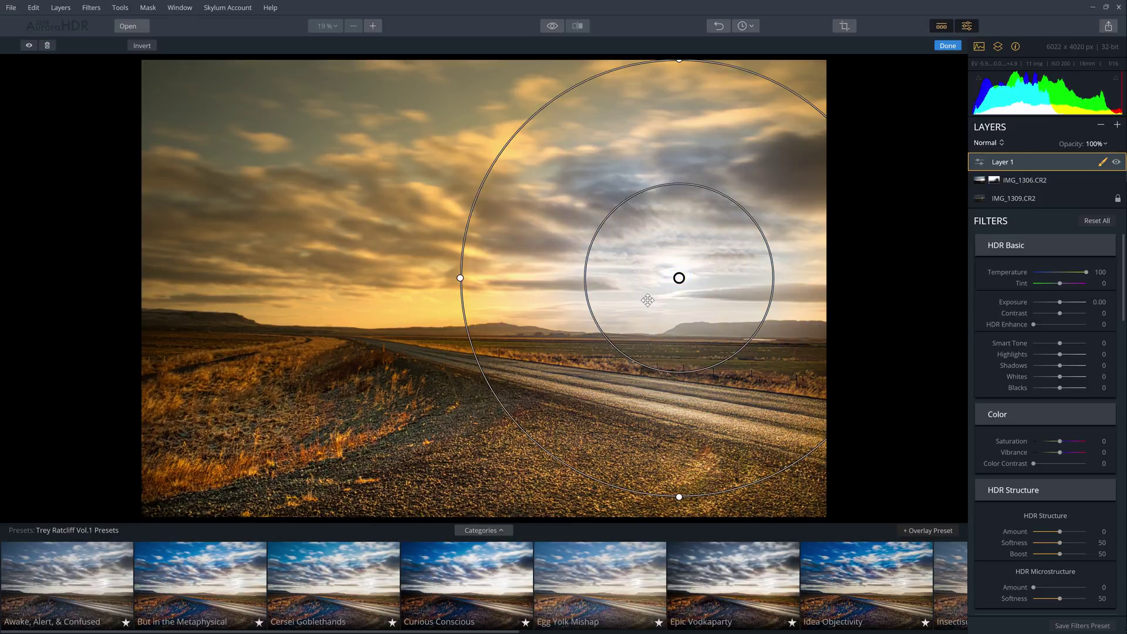
click(144, 47)
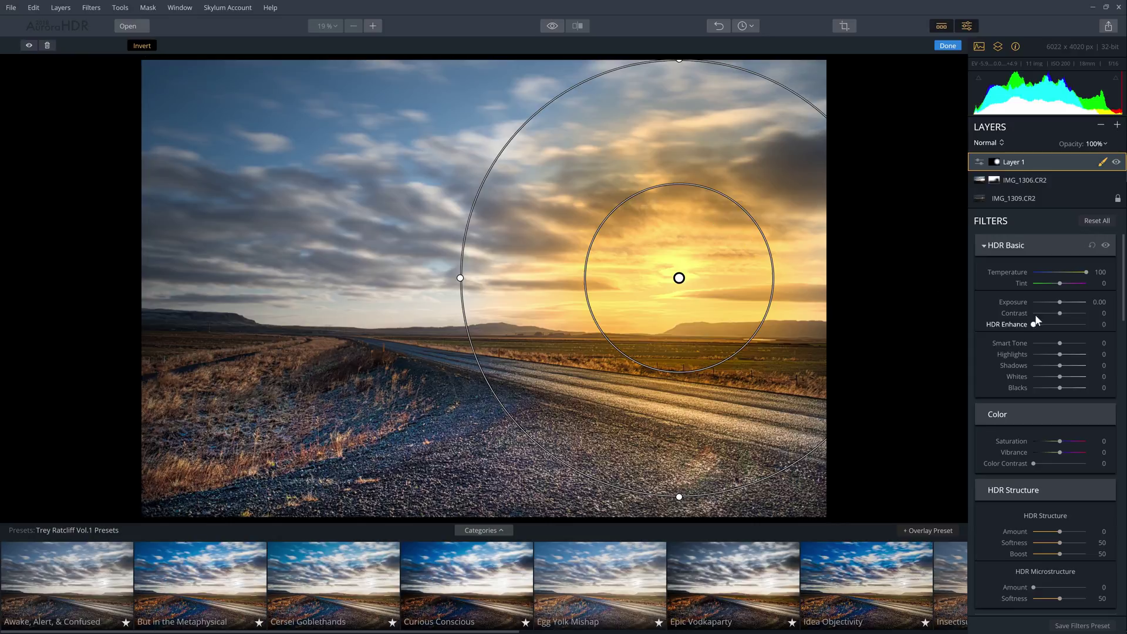
click(1060, 273)
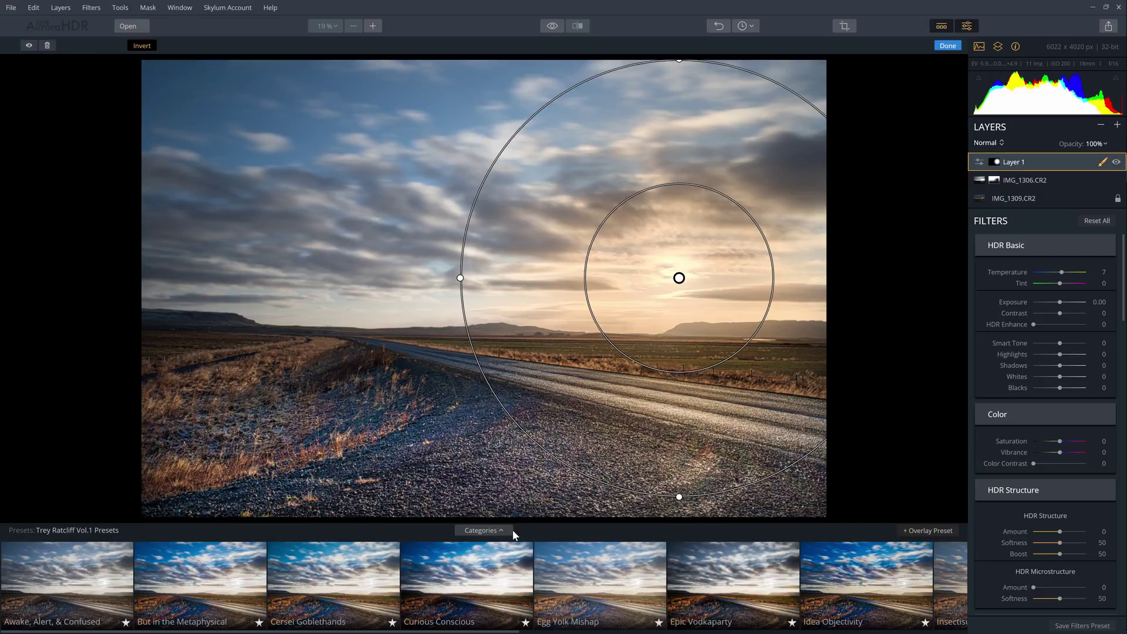
click(480, 530)
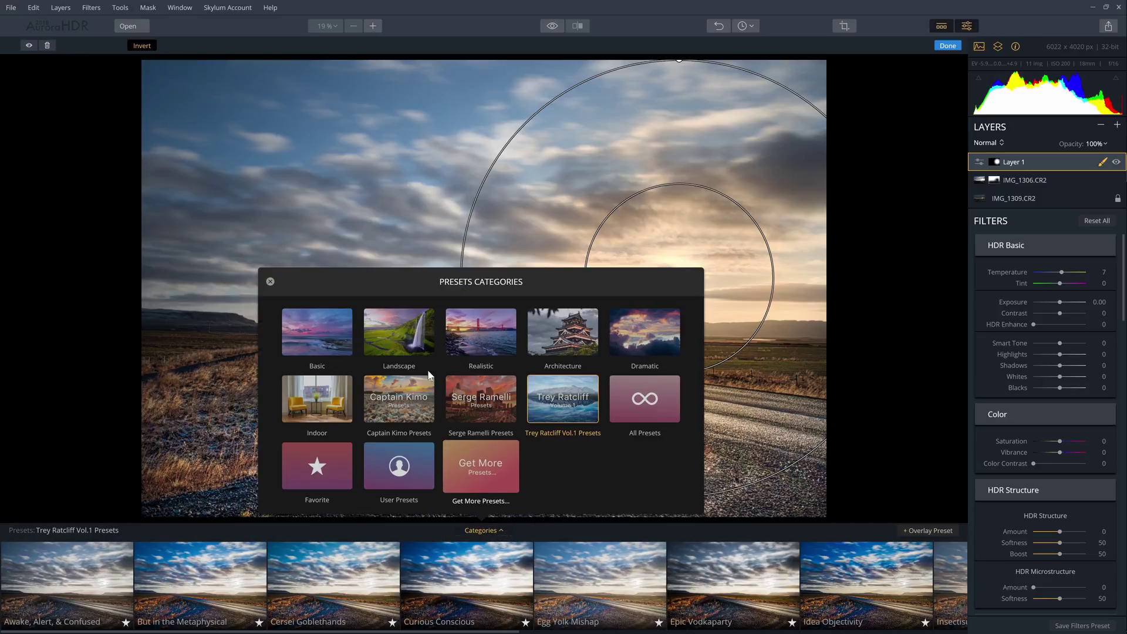
- Apply the Warm Skylight preset from the Landscape preset category
click(410, 349)
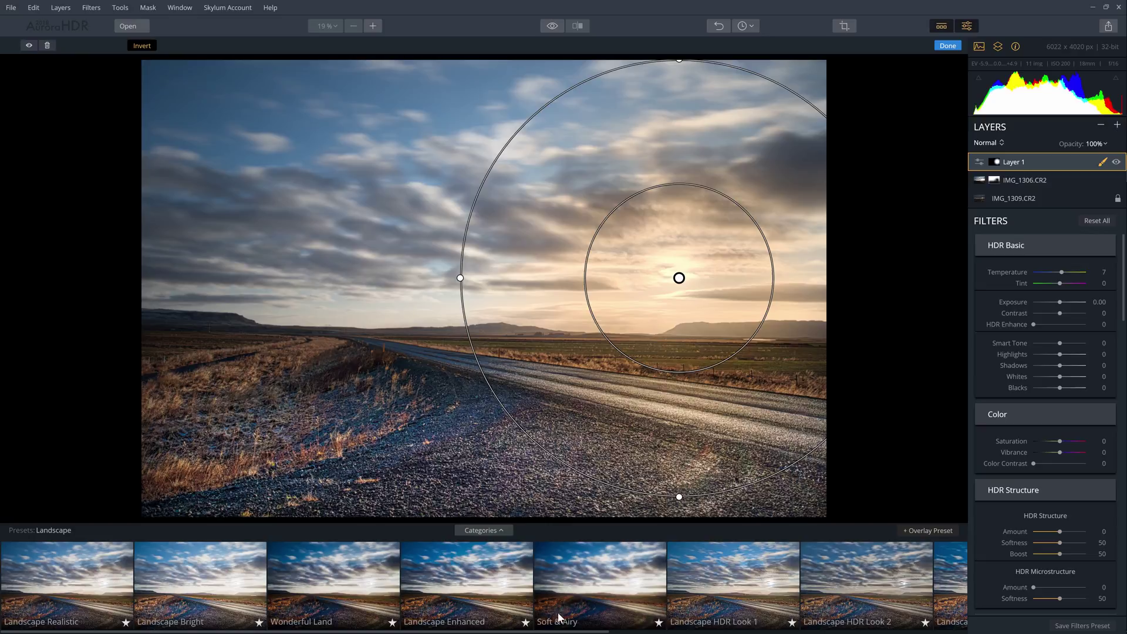
scroll(561, 583, right, 10)
click(812, 568)
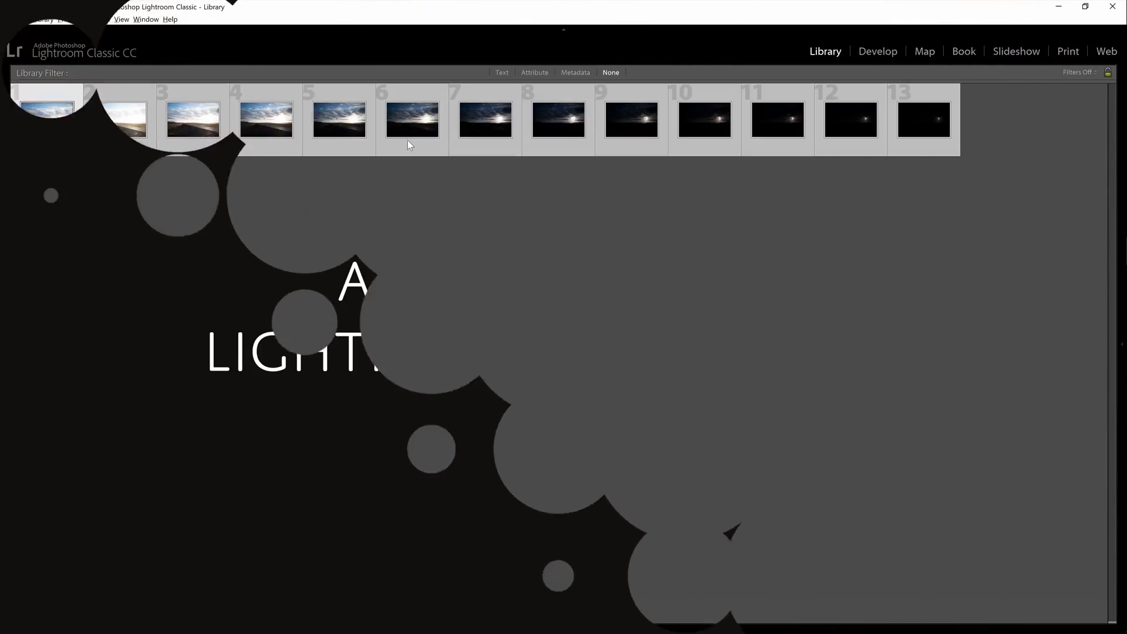
- Merge the selected brackets to HDR in Lightroom with Auto Align off and Deghost Medium
right_click(413, 111)
mouse_move(467, 237)
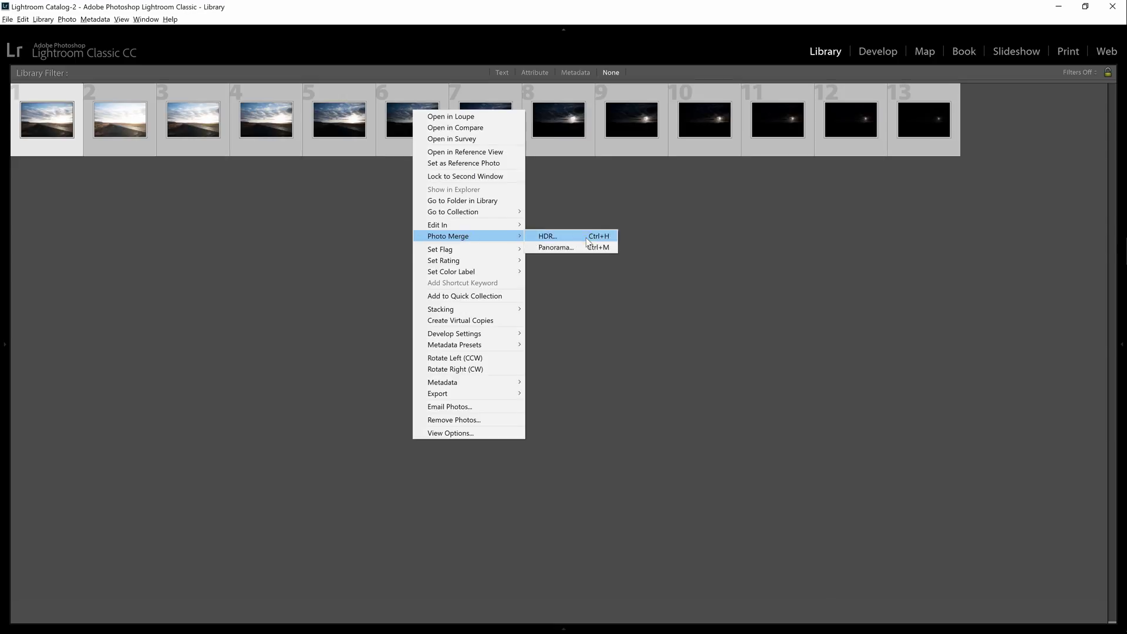
click(560, 236)
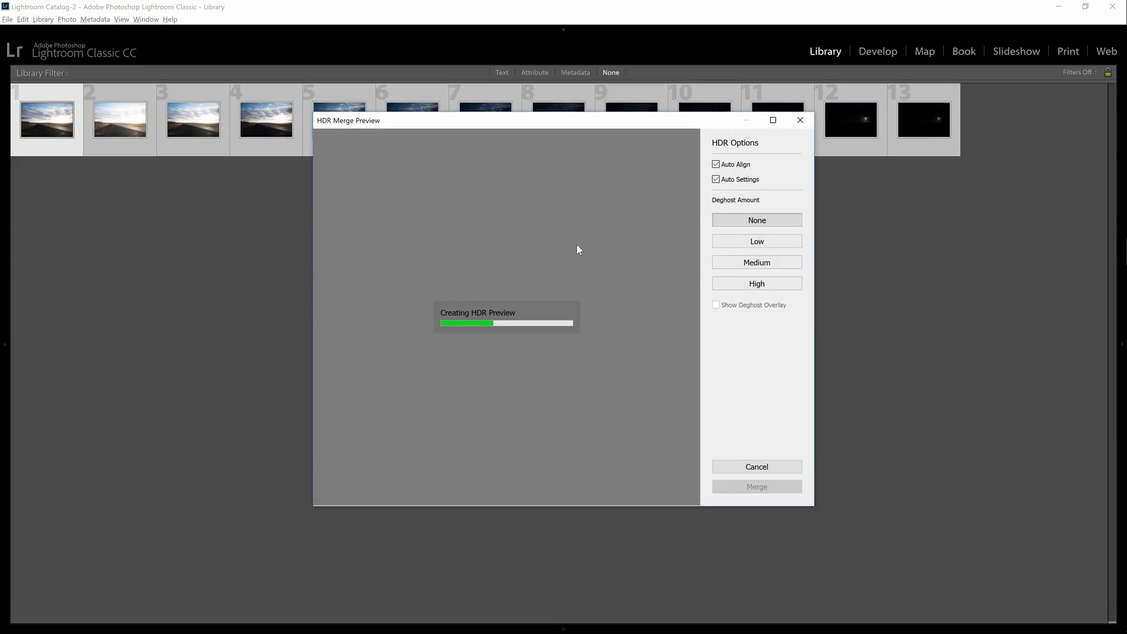
click(716, 163)
click(757, 262)
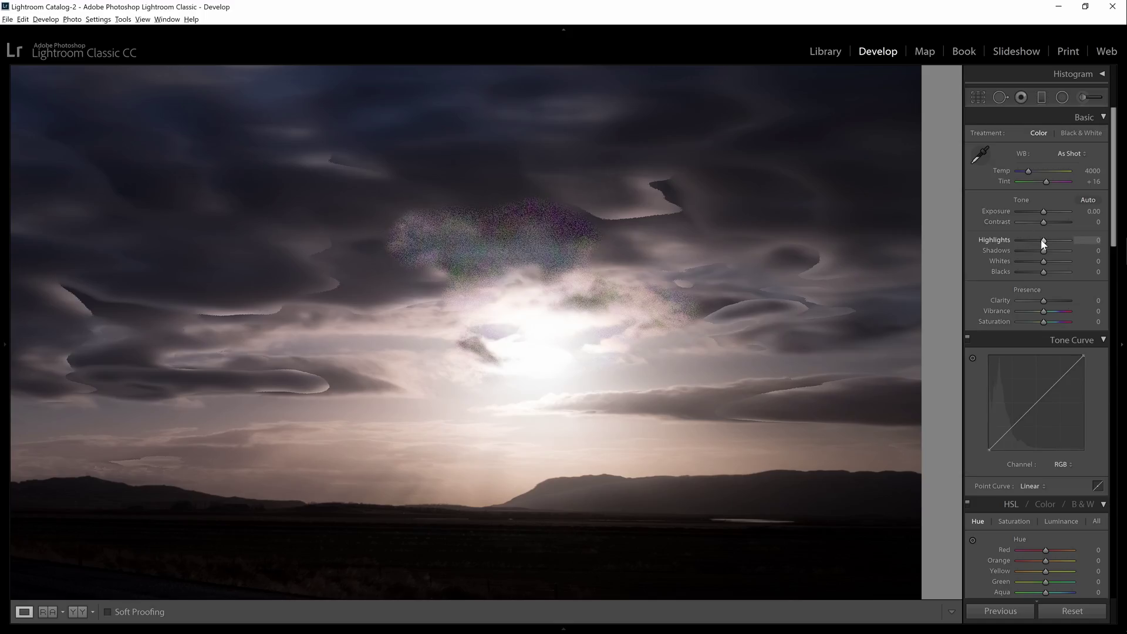
- Lower the merged HDR's Highlights to -80 in the Basic panel
drag(1041, 241, 1005, 241)
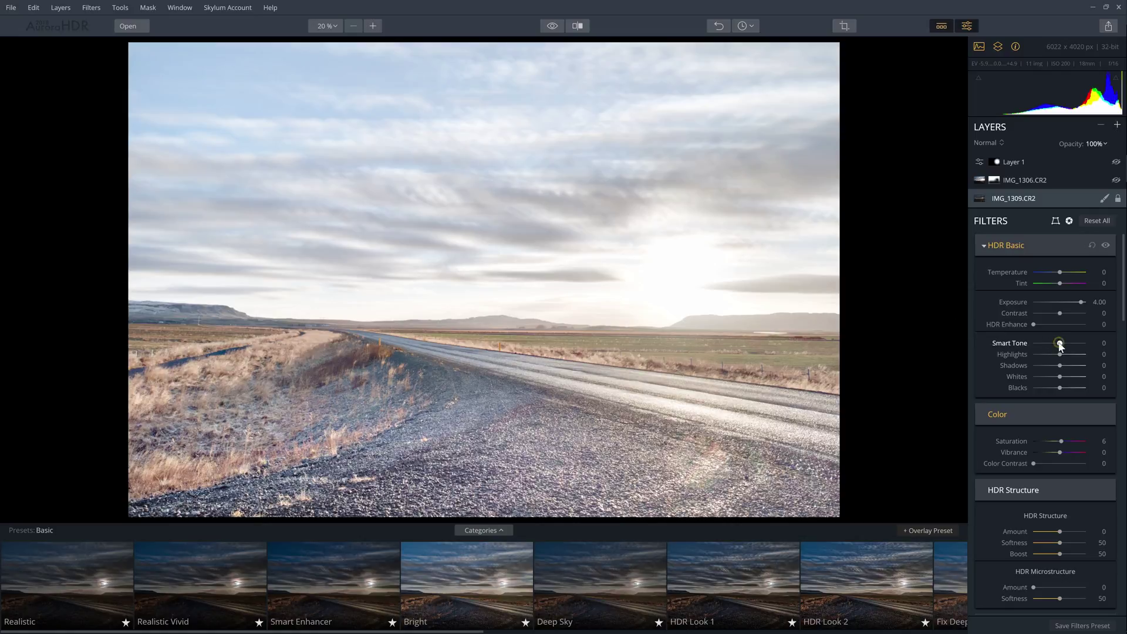
- Drop IMG_1309's Smart Tone to -100, then hide Photoshop layers L3 and L2 to view L1
drag(1060, 345, 1022, 374)
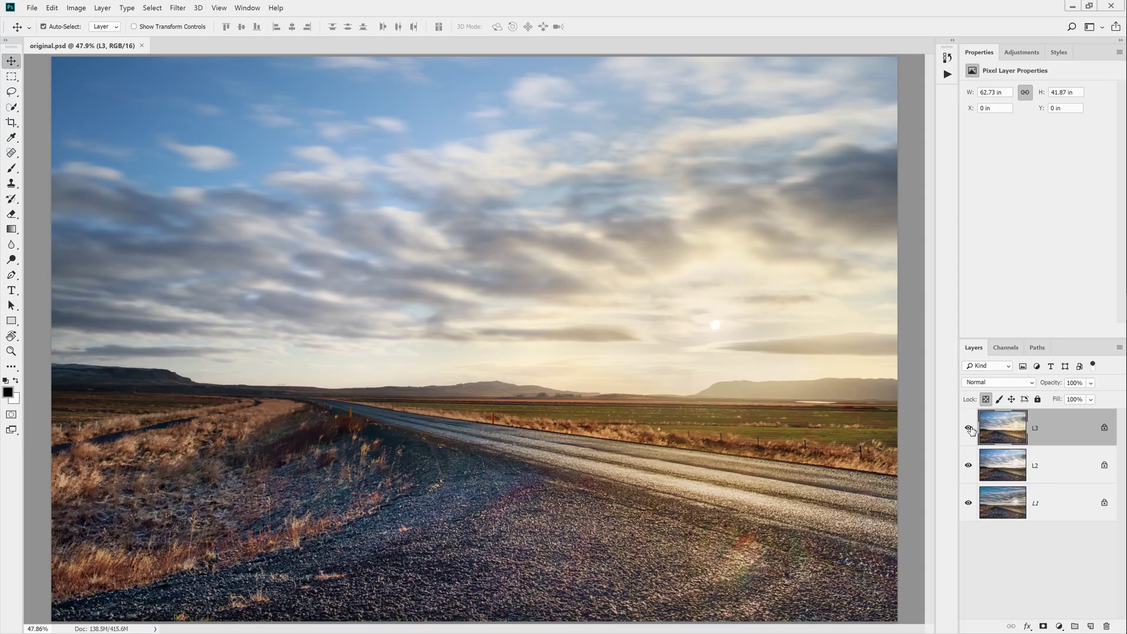
click(968, 428)
click(968, 465)
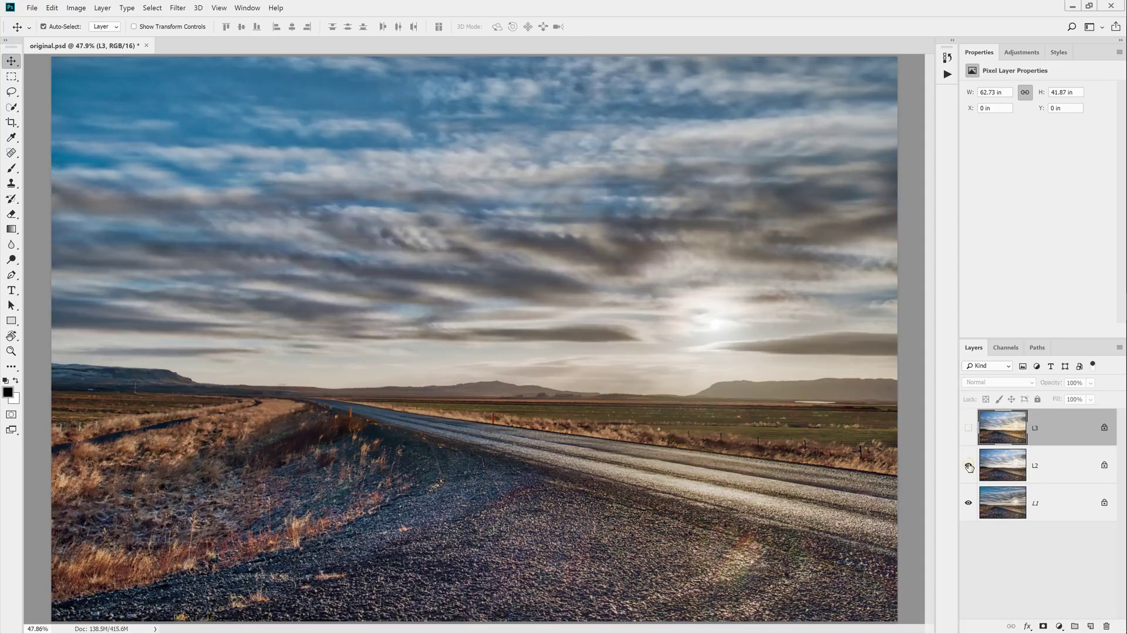
- Show layers L2 and L3 again and undo a trial move of L3
click(968, 465)
click(968, 427)
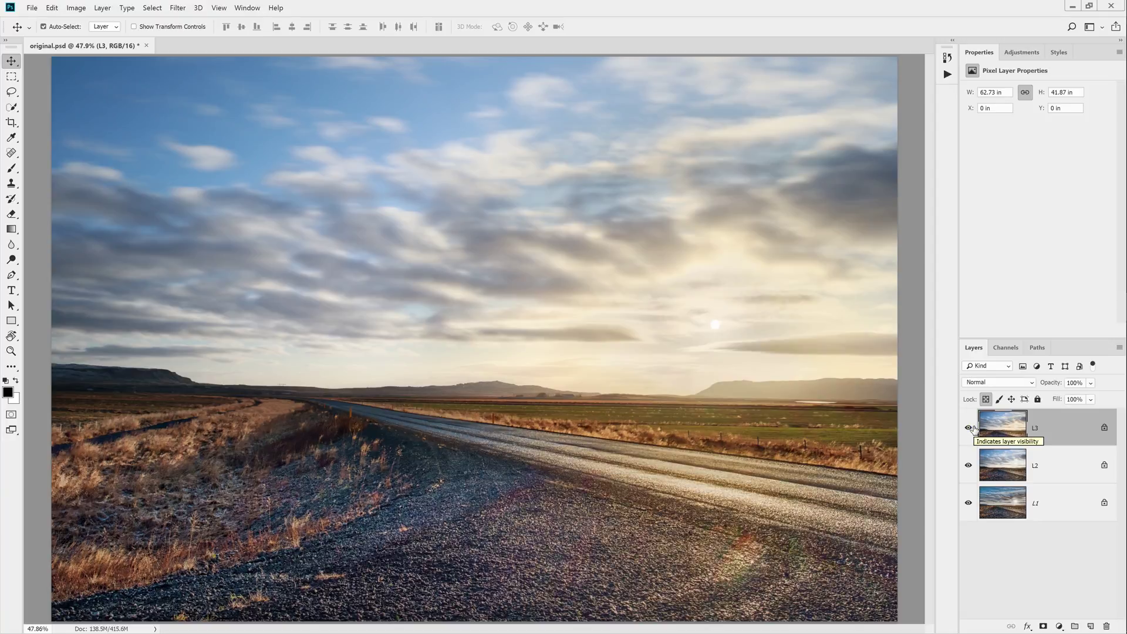
drag(747, 345, 702, 292)
key(ctrl+z)
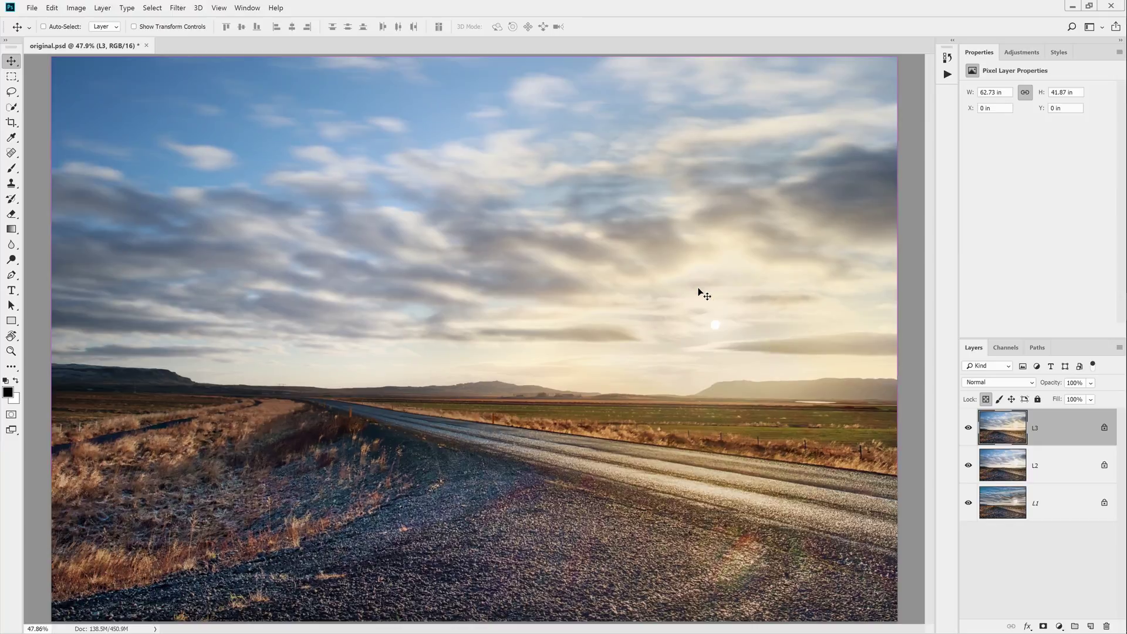